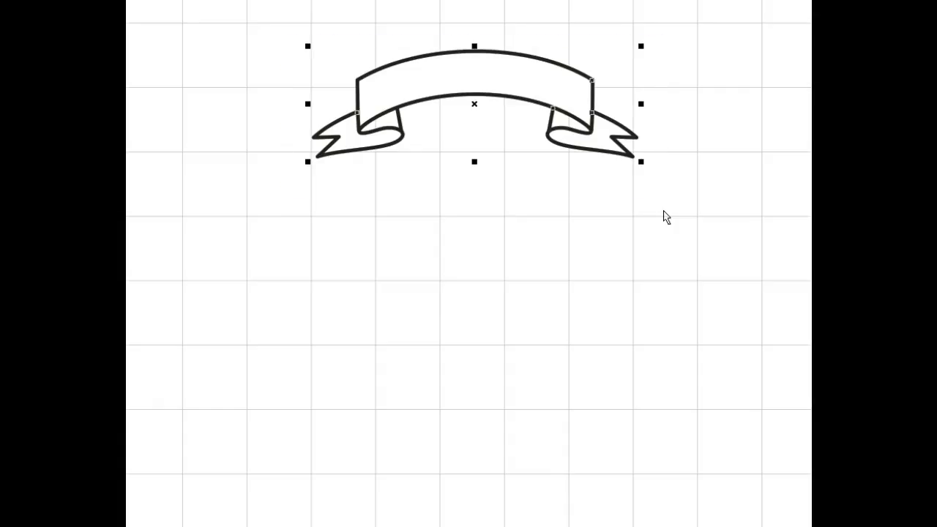
Nudge the ribbon banner slightly left and higher on the page, and deselect it
key("Left")
key("Left")
key("Left")
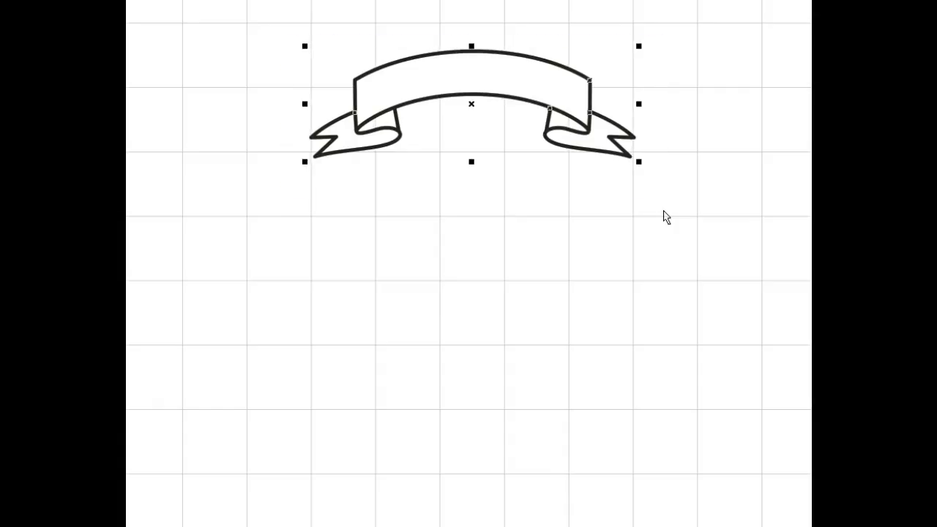
key("Up")
key("Up")
key("Up")
key("Up")
key("Up")
key("Up")
key("Up")
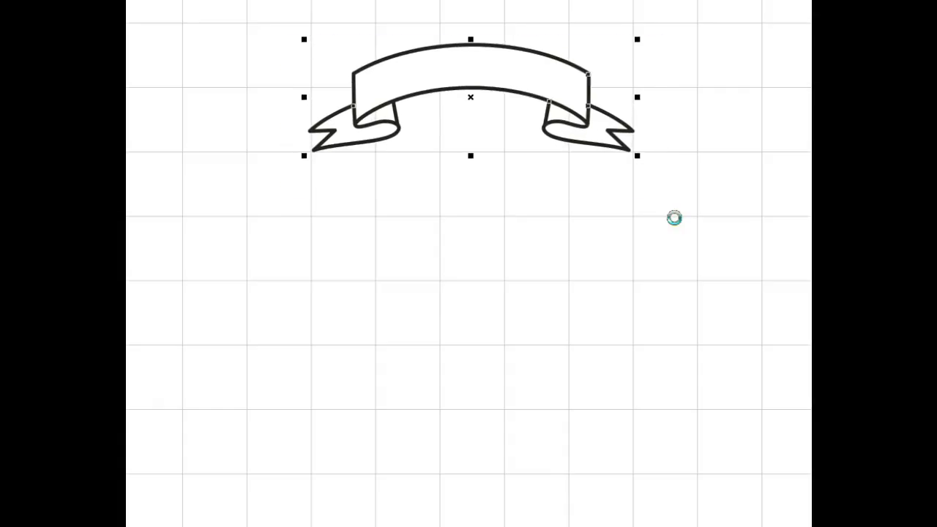
key("Up")
key("Up")
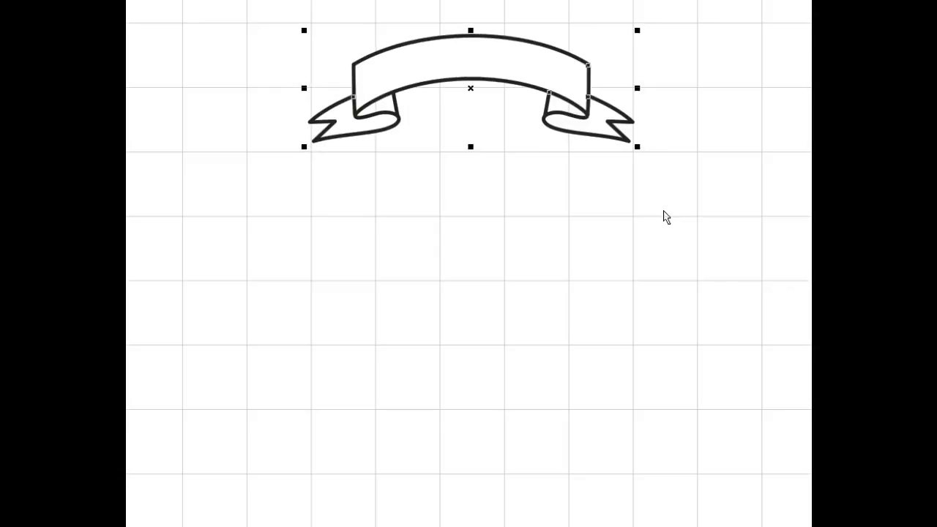
key("Down")
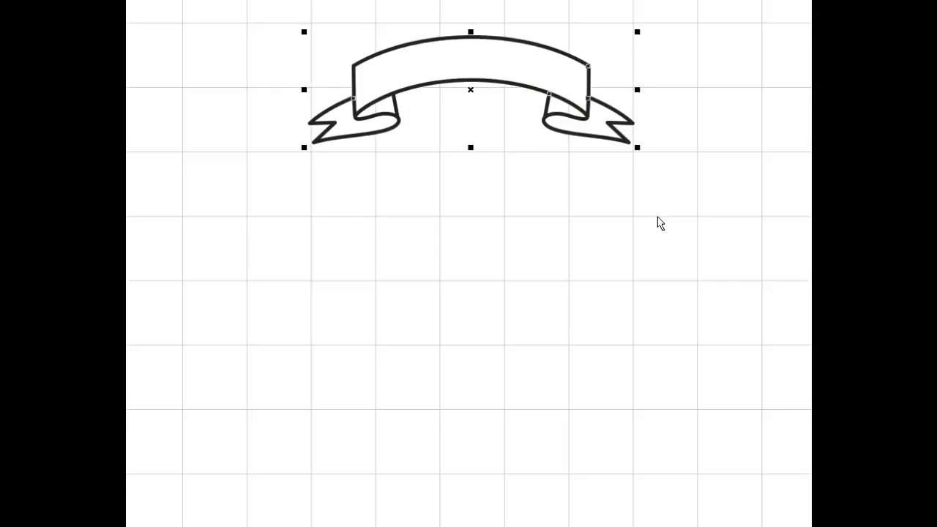
left_click(650, 231)
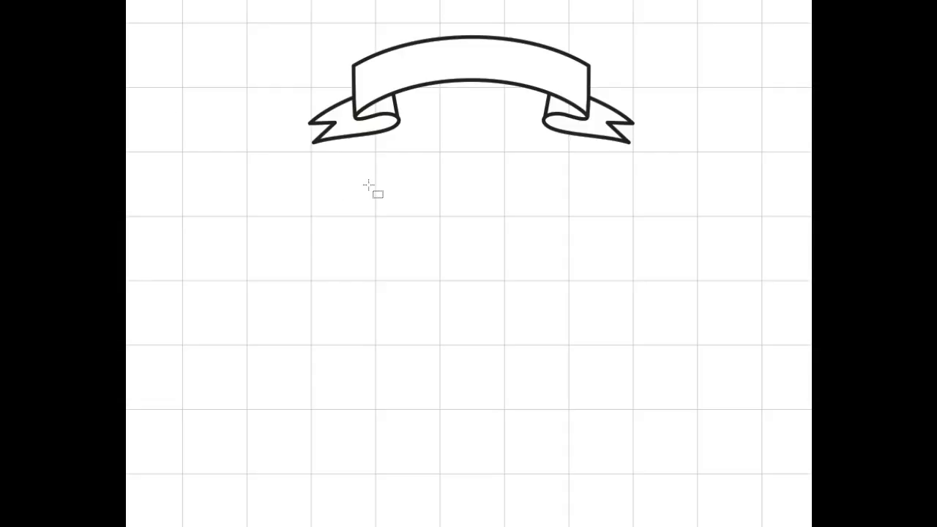
Draw a wide rectangle centred below the ribbon banner and widen it to slightly more than the banner's central band
mouse_move(362, 177)
left_mouse_down()
mouse_move(462, 249)
mouse_move(600, 246)
left_mouse_up()
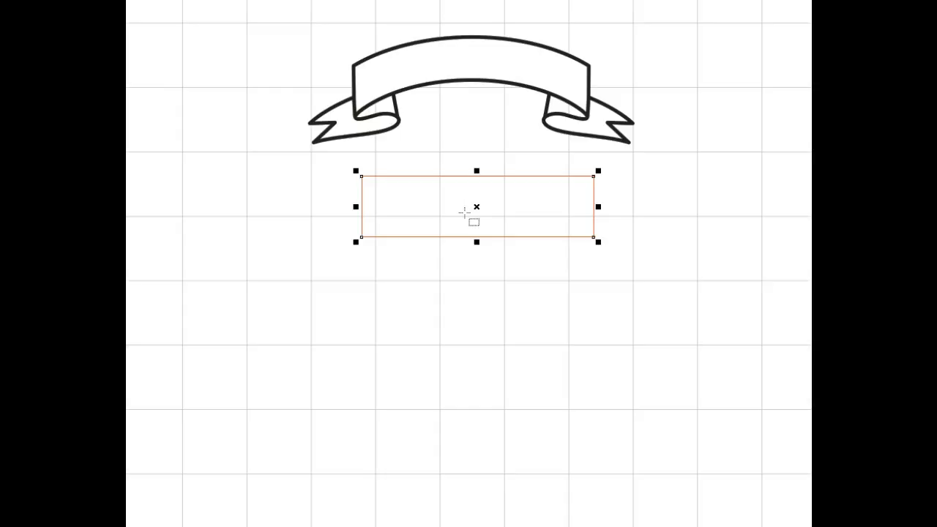
left_click_drag(487, 217, 483, 229)
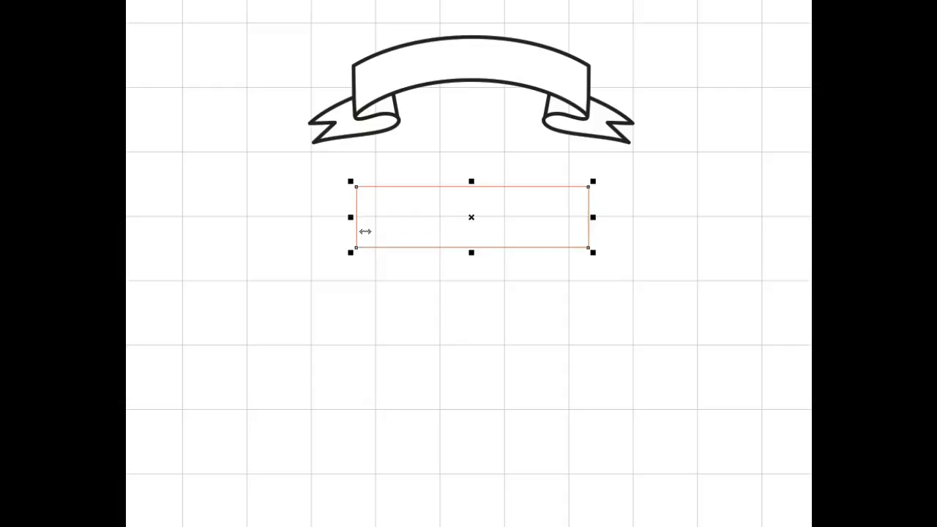
left_click_drag(362, 232, 355, 232)
left_click_drag(604, 232, 607, 232)
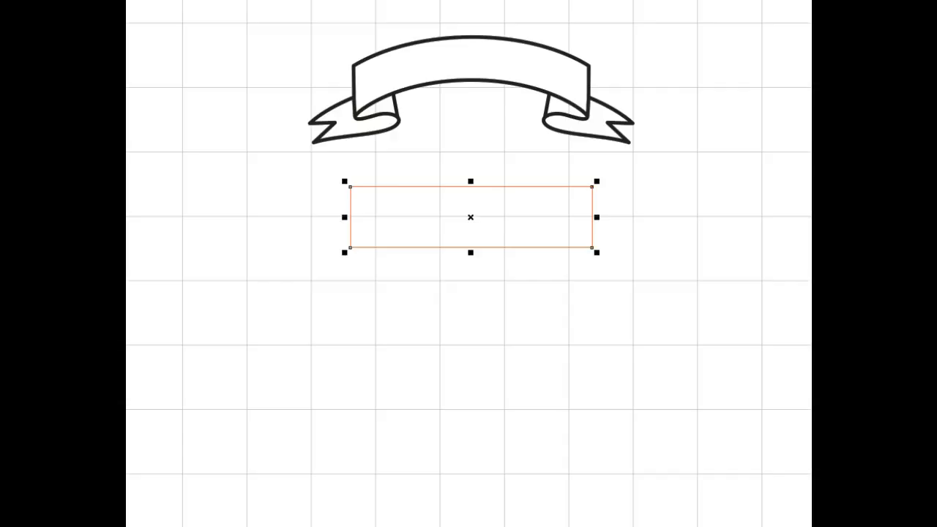
Convert the rectangle to curves and delete the extra nodes in the middle of its edges
key("n")
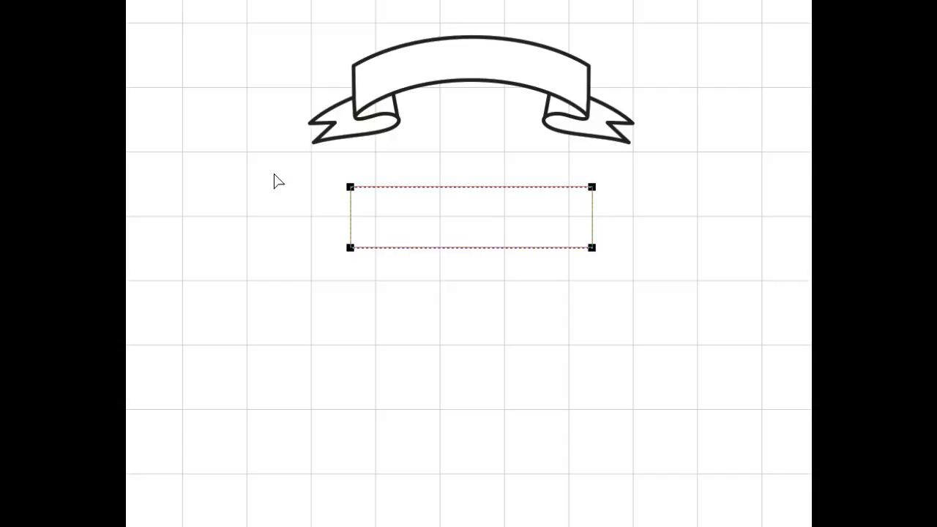
key("s")
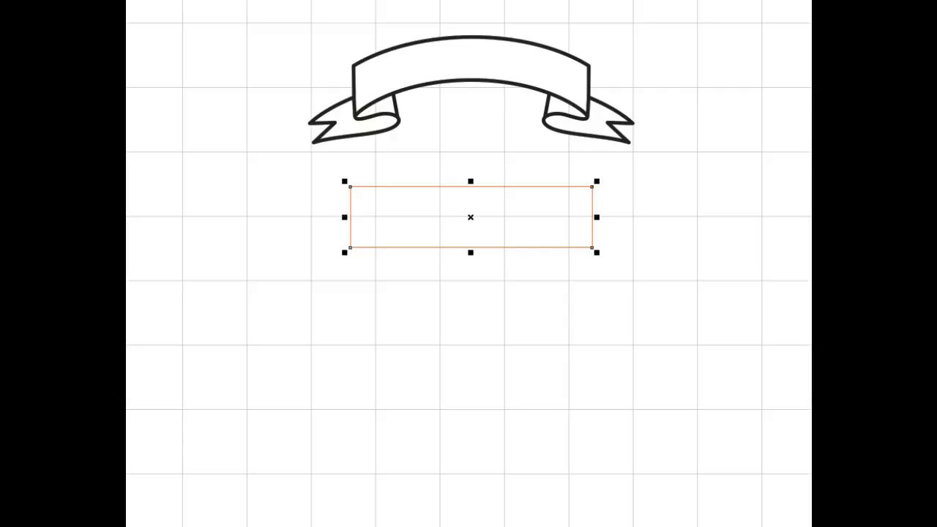
left_click(155, 17)
key("n")
left_click_drag(437, 160, 517, 301)
key("Delete")
left_click_drag(325, 211, 636, 232)
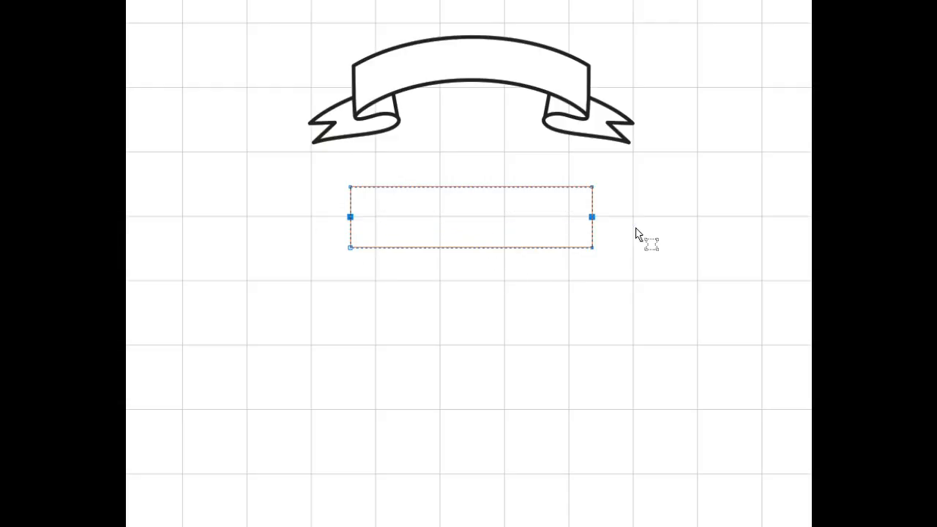
key("Delete")
Move the rectangle's two bottom corner nodes up slightly to reduce its height
left_click_drag(296, 236, 688, 279)
key("Up")
key("Up")
key("Up")
key("Up")
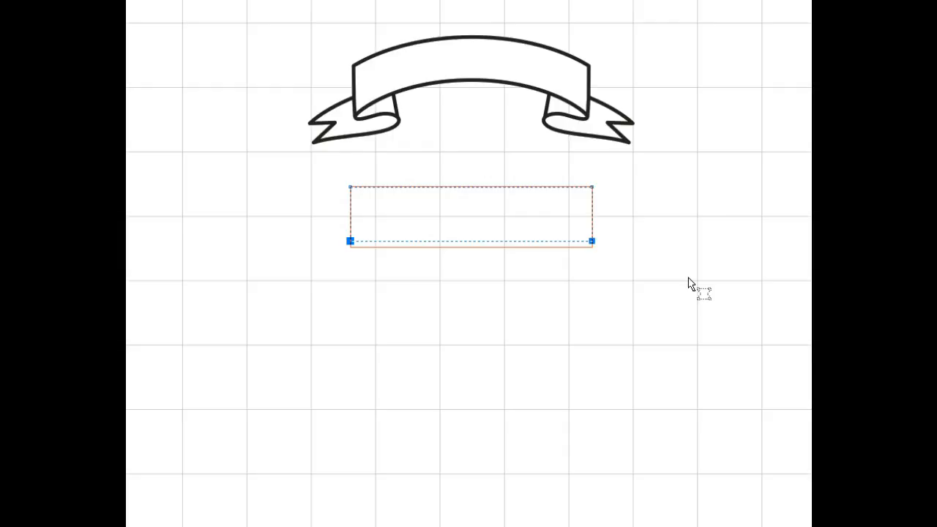
Bend the rectangle's top and bottom edges upward into matching arcs
left_click(470, 176)
mouse_move(468, 188)
left_mouse_down()
mouse_move(472, 174)
mouse_move(490, 205)
mouse_move(477, 172)
left_mouse_up()
left_click_drag(476, 243, 477, 220)
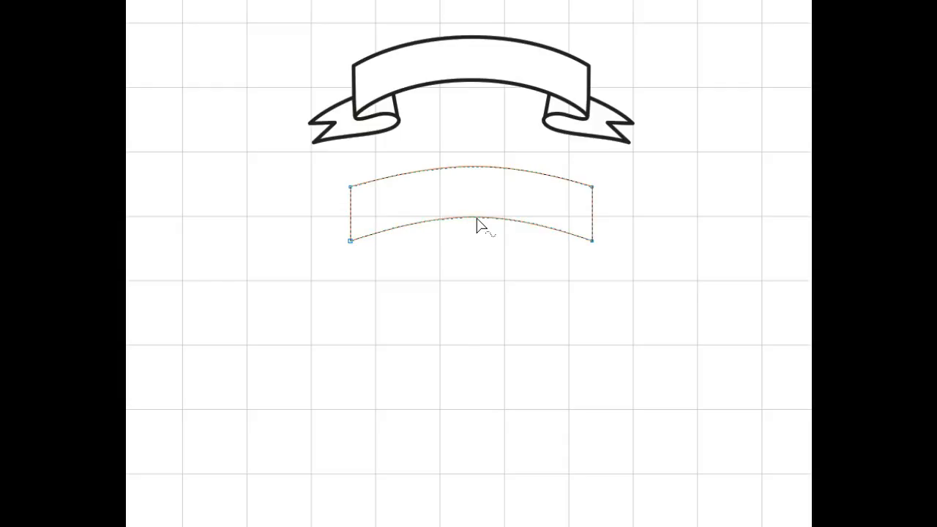
Fine-tune the corner nodes on the left side of the arched band
left_click(350, 241)
left_click(350, 187)
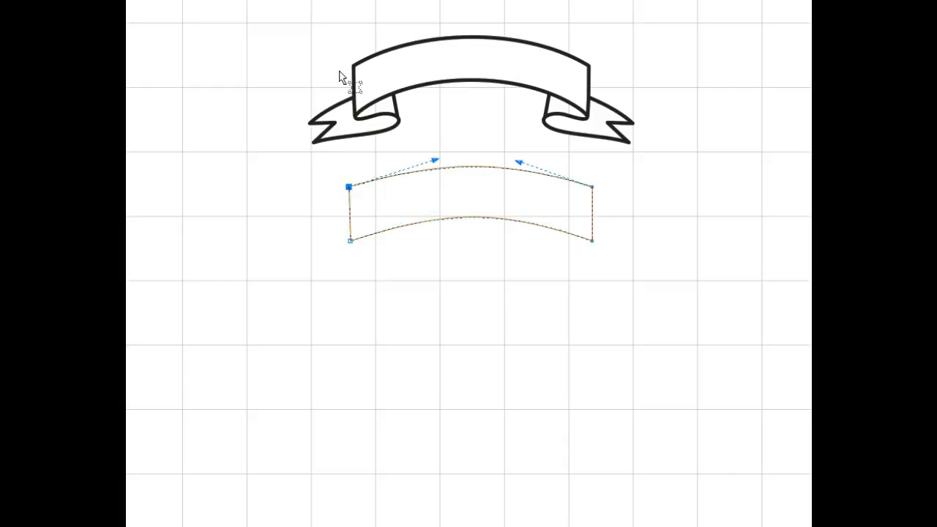
left_click(592, 242)
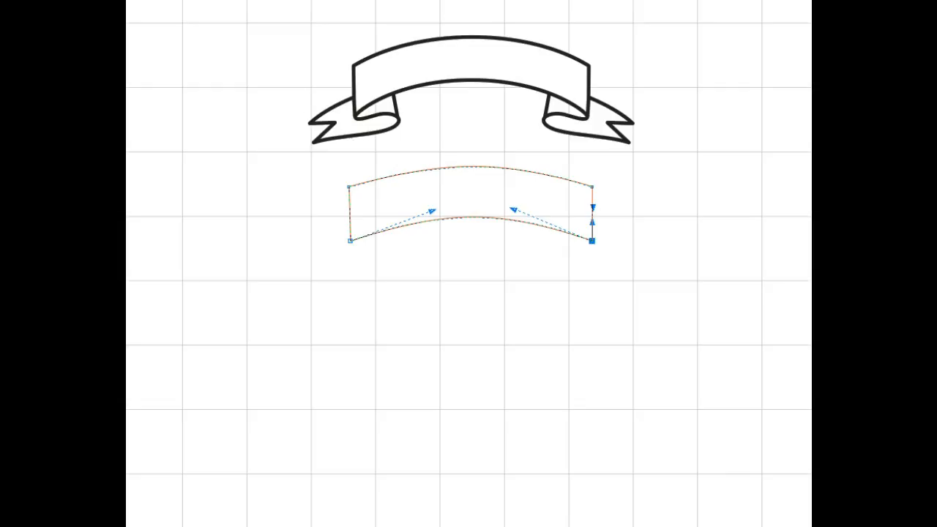
left_click_drag(309, 155, 399, 272)
left_click(350, 188)
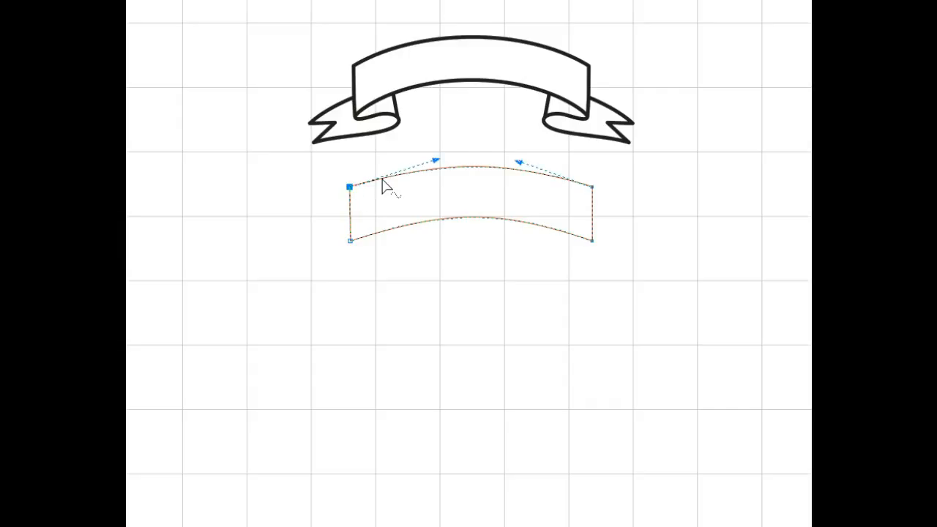
Adjust the curve handles of the band's upper and lower edges to make both arcs symmetrical
left_click_drag(435, 162, 421, 164)
left_click(519, 163)
left_click_drag(519, 163, 522, 160)
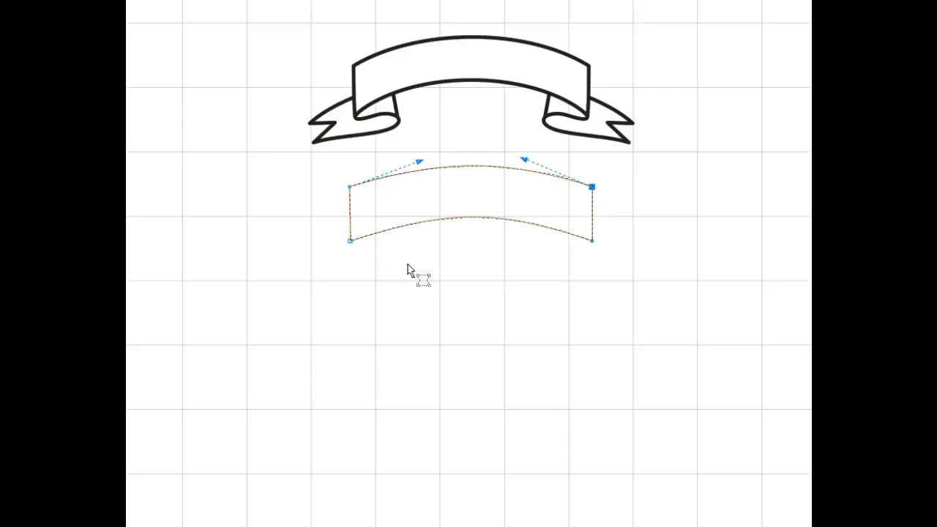
left_click(351, 241)
left_click_drag(432, 213, 413, 218)
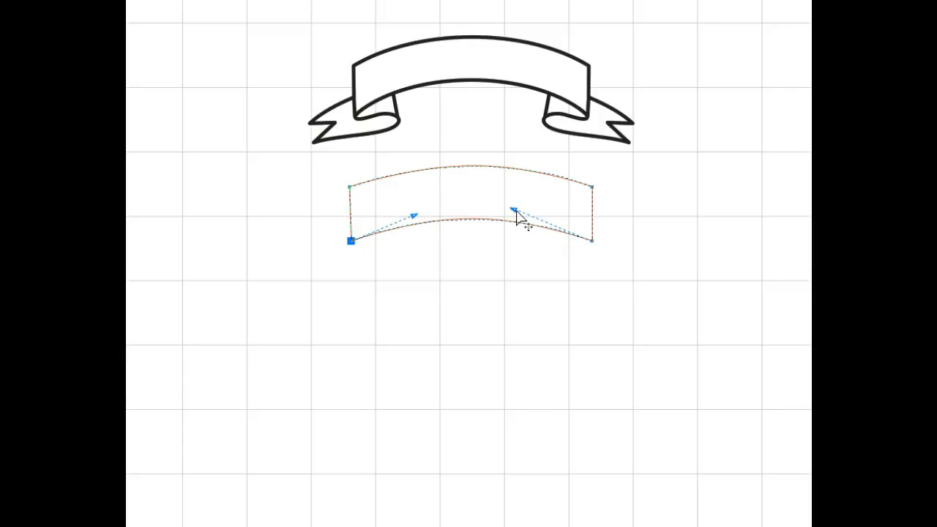
left_click_drag(515, 210, 523, 215)
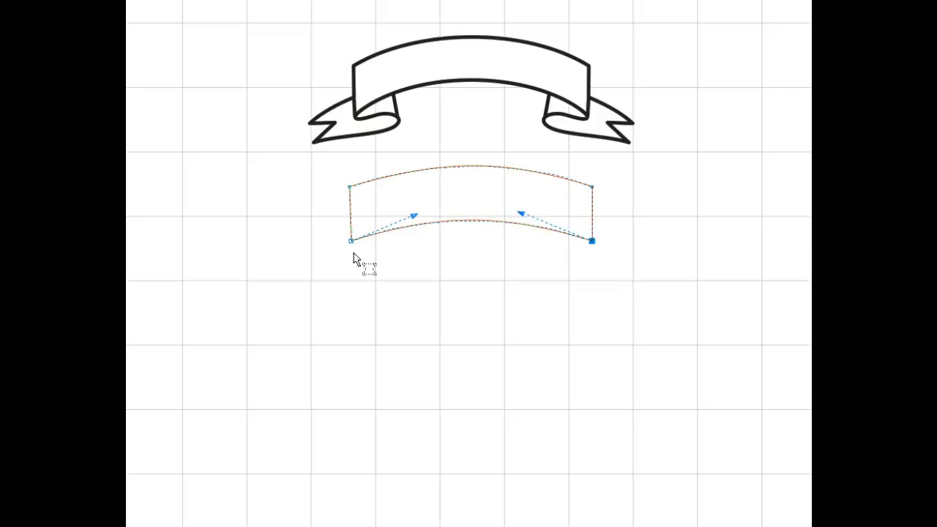
key("space")
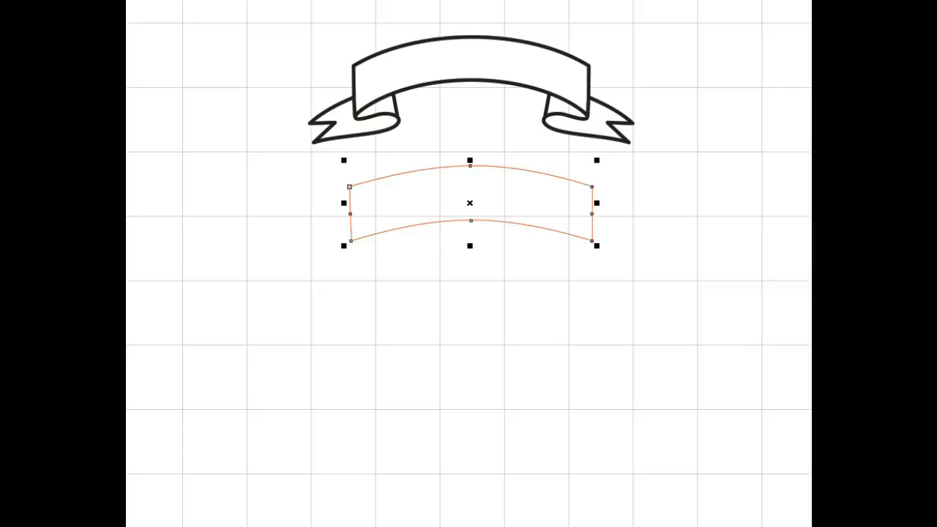
key("F10")
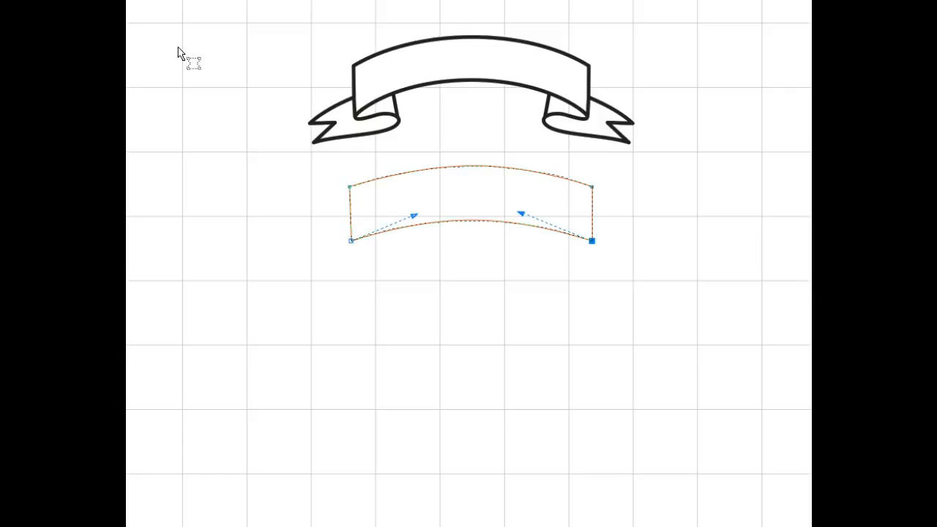
left_click(436, 179)
left_click(439, 167)
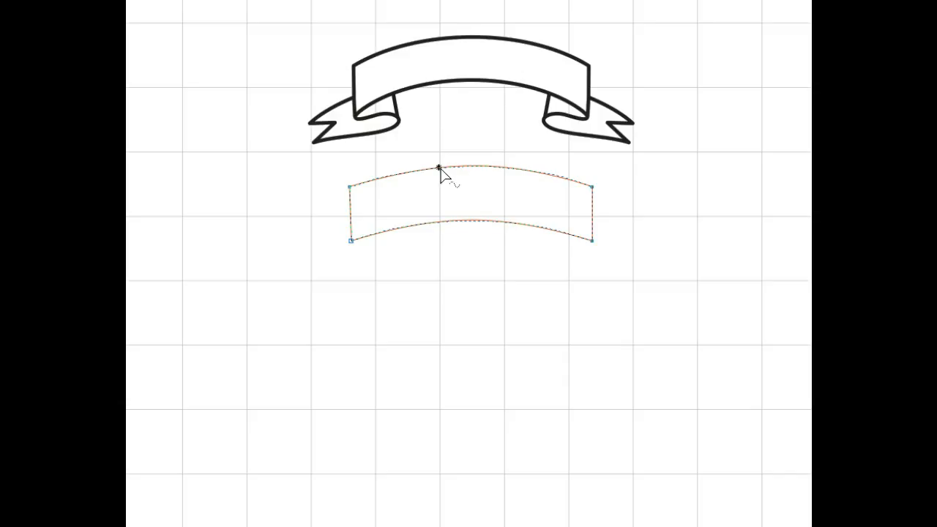
left_click(350, 187)
key("space")
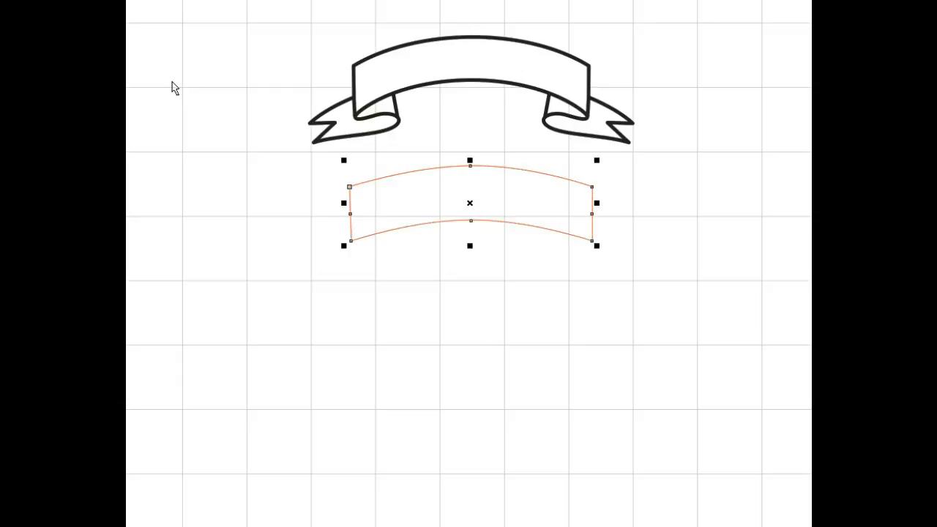
Draw a closed straight-line outline of a forked, folded ribbon tail at the band's lower-left corner
key("space")
left_click(351, 226)
left_click(312, 252)
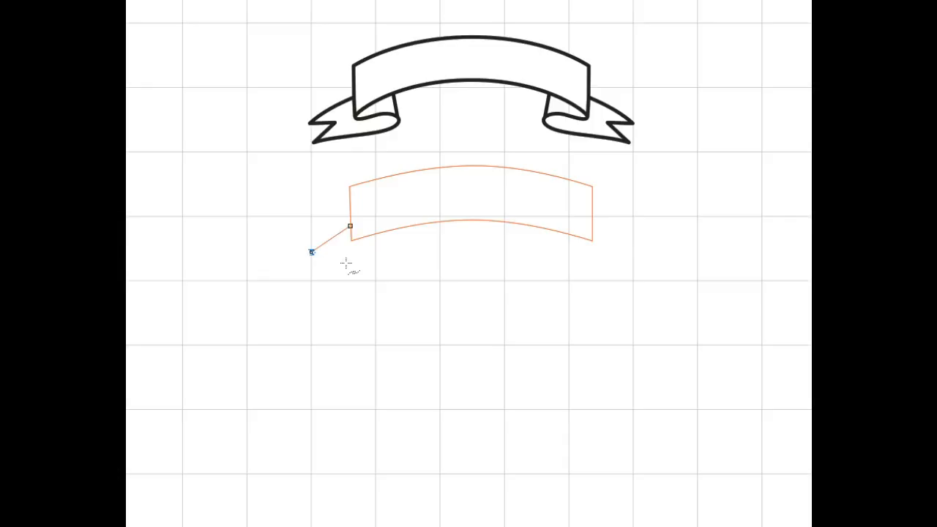
left_click(344, 254)
left_click(314, 276)
left_click(395, 256)
left_click(357, 249)
left_click(352, 239)
left_click(376, 226)
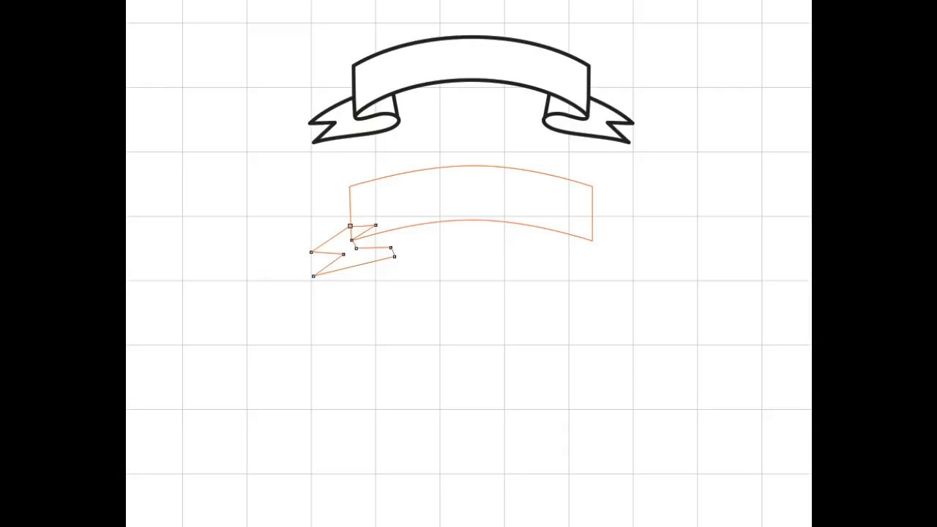
Shift the tail's starting node inside the band and its notch node outward, and convert the tail's segments to curves
key("F10")
left_click(350, 227)
left_click(345, 259)
left_click_drag(263, 167, 427, 312)
left_click(312, 205)
Bend the tail's upper edge and both edges of its forked notch into gentle upward curves
key("z")
left_click(382, 275)
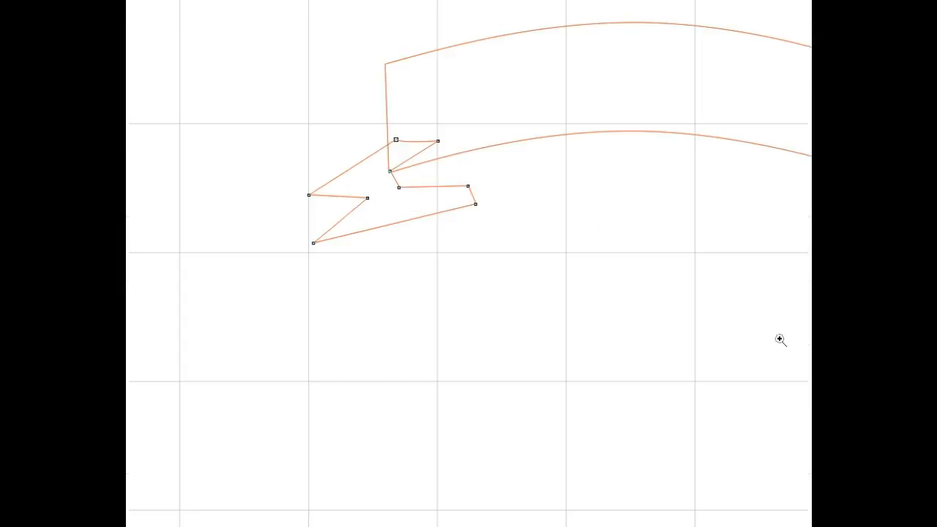
scroll(468, 263, "up", 6)
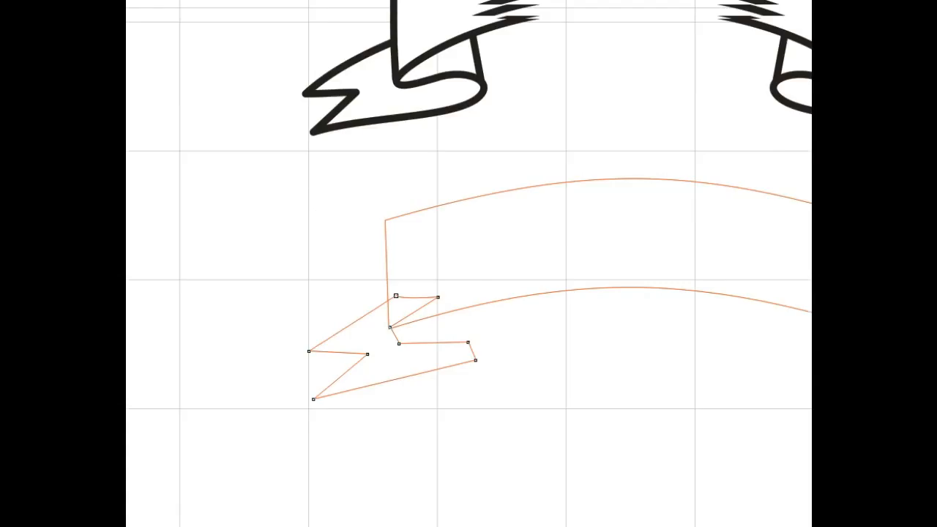
scroll(469, 264, "down", 1)
scroll(468, 264, "down", 1)
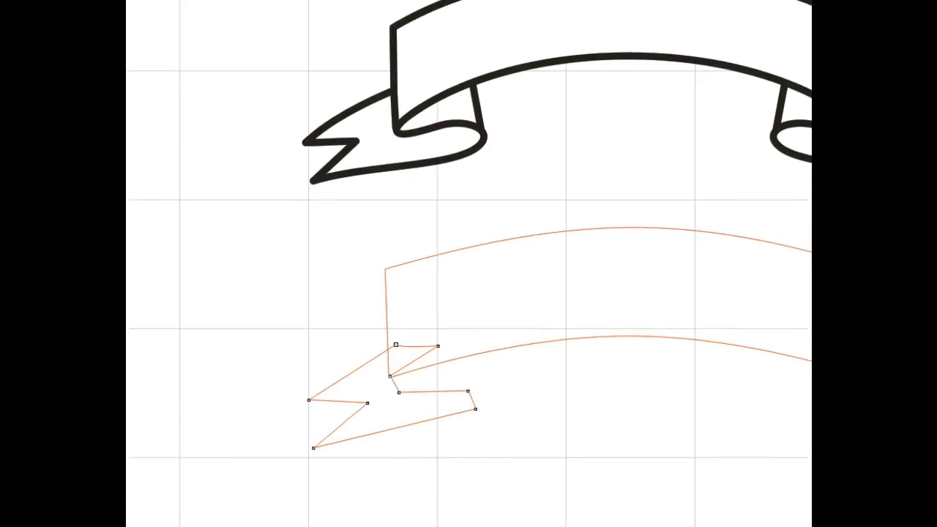
key("F10")
left_click_drag(356, 371, 346, 367)
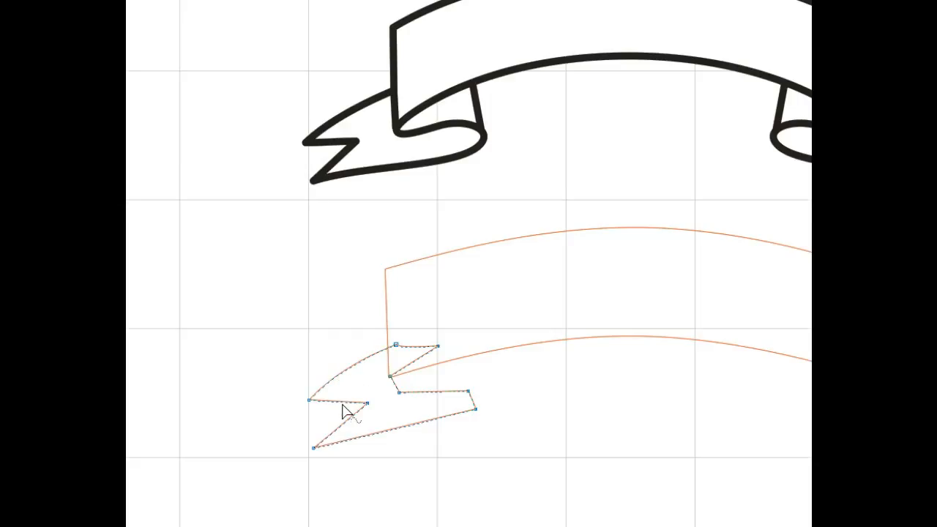
left_click_drag(343, 405, 337, 431)
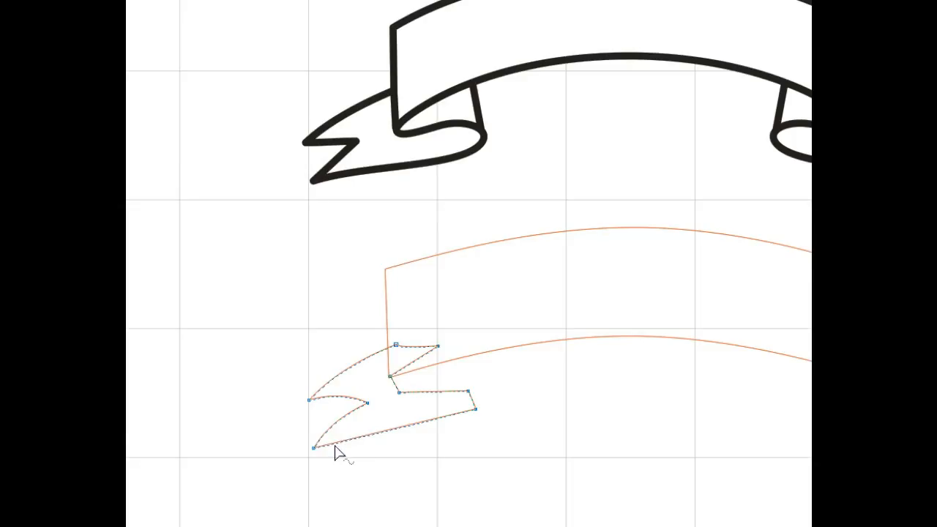
Curve the tail's long lower edge downward by adjusting its handles
left_click(314, 448)
left_click_drag(366, 437, 366, 433)
left_click_drag(427, 425, 418, 448)
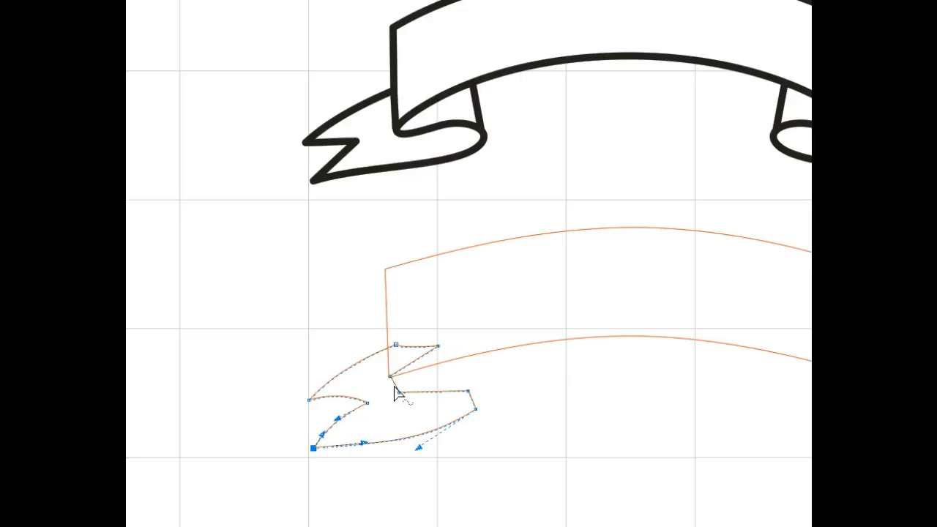
Bend the tail's inner fold and loop end into rounded curves, and adjust the node at the band's corner
left_click_drag(395, 388, 385, 389)
left_click_drag(438, 392, 483, 410)
left_click(389, 376)
key("c")
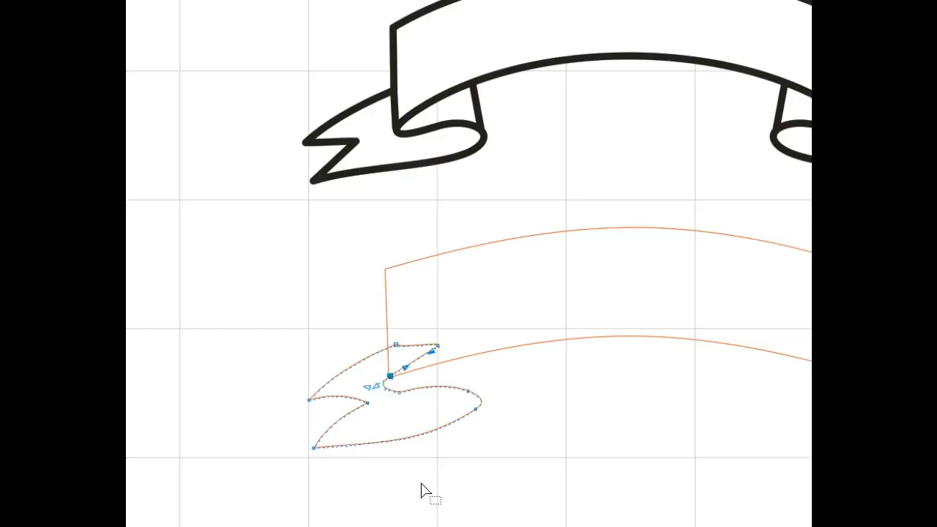
Smooth the fold's nodes, move the lower loop node inward, and readjust the lower edge's curve handle at the tail tip
left_click(399, 392)
left_click(468, 391)
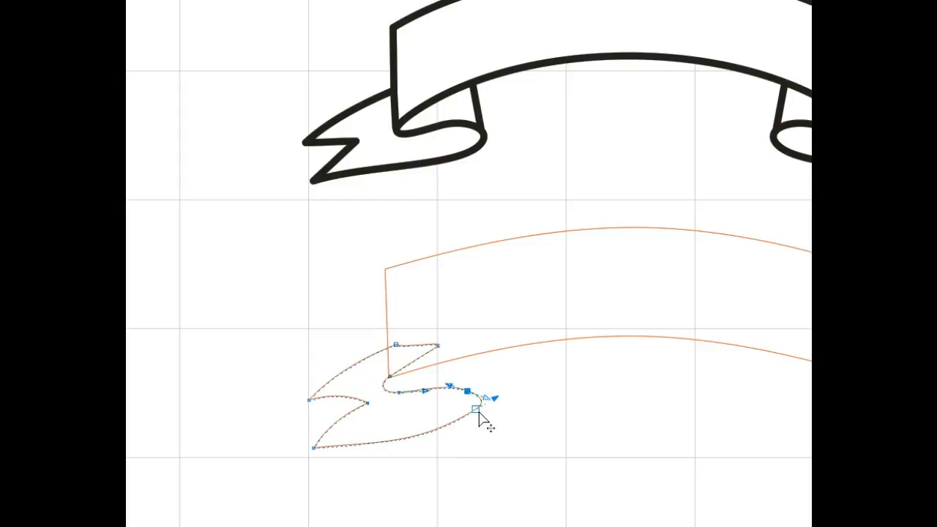
left_click(476, 410)
mouse_move(479, 417)
left_mouse_down()
mouse_move(474, 425)
mouse_move(481, 409)
left_mouse_up()
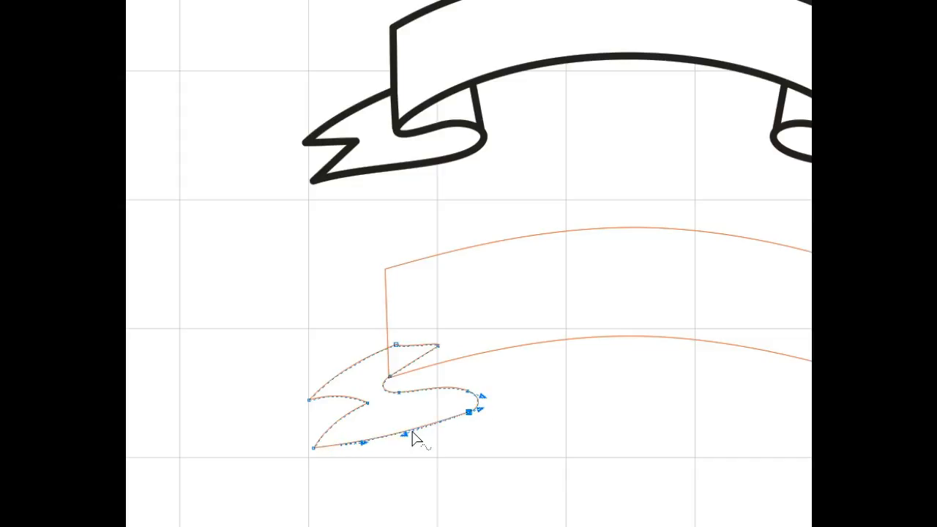
left_click_drag(367, 442, 362, 434)
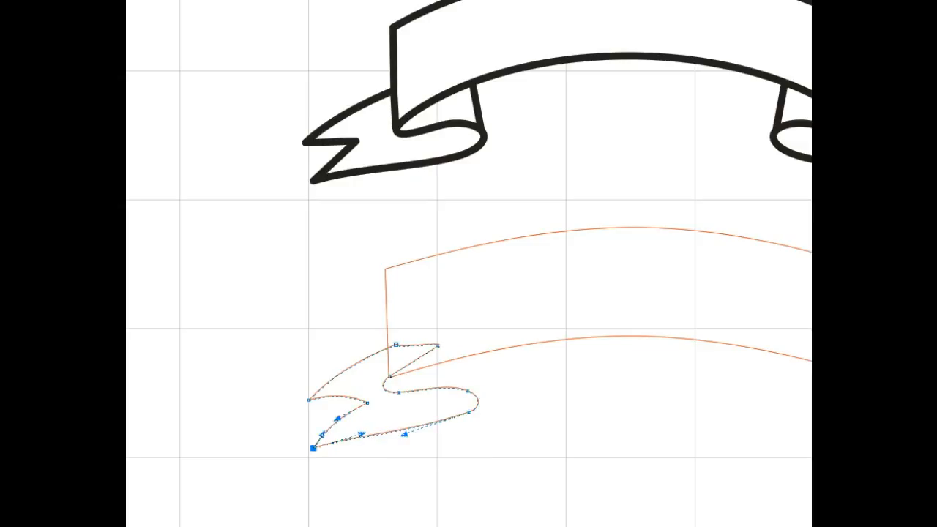
Send the tail shape behind the banner's main band
key("space")
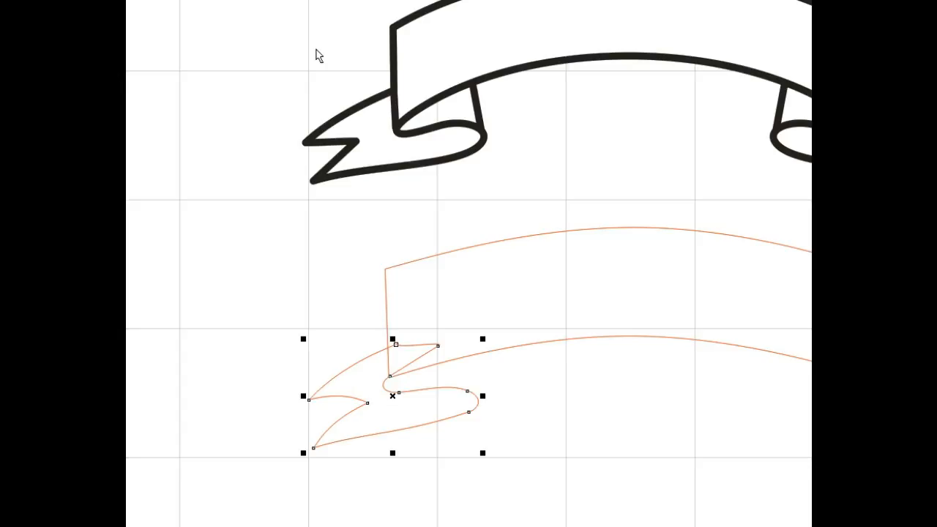
left_click(488, 292)
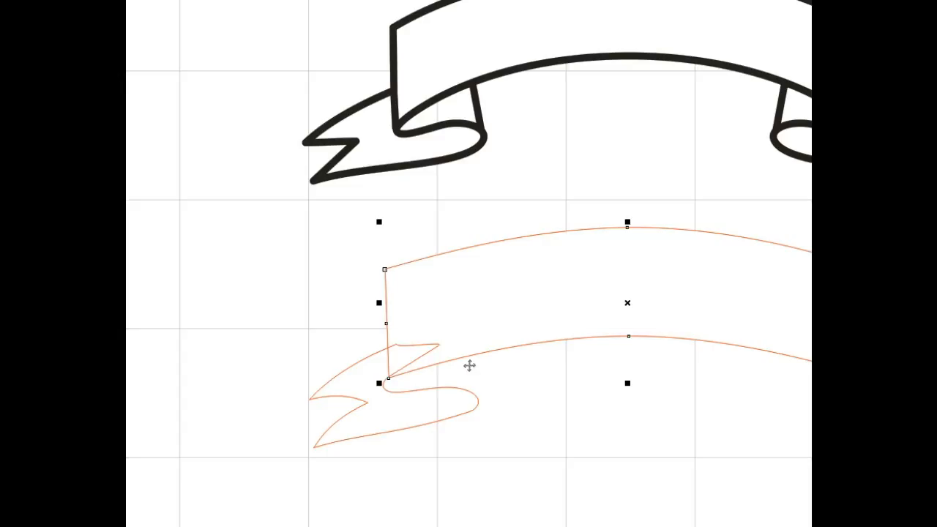
left_click(363, 404)
key("shift+Page_Down")
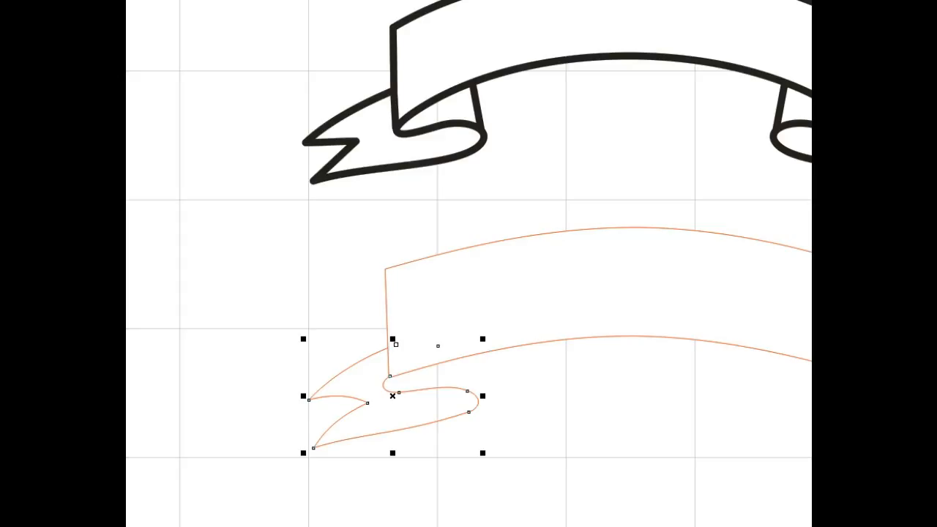
Replace the two nodes at the tail's loop end with new ones slightly further in along its upper and lower edges
key("F10")
left_click(455, 417)
left_click(467, 411)
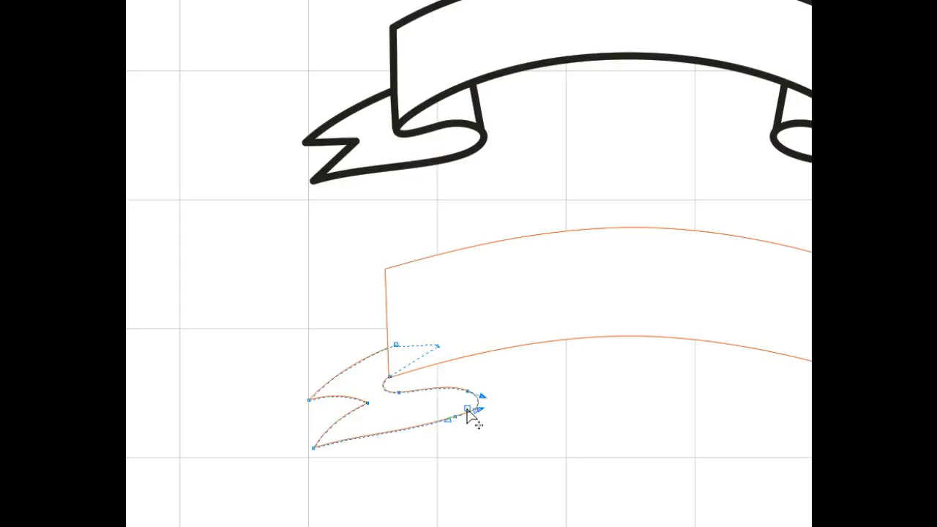
mouse_move(468, 415)
left_mouse_down()
mouse_move(478, 416)
mouse_move(463, 398)
left_mouse_up()
left_click(457, 389)
left_click(517, 414)
left_click(468, 393)
key("Delete")
Move the fold's upper node down to the band's lower corner and adjust its curve handle to round the fold
key("z")
left_click(404, 386)
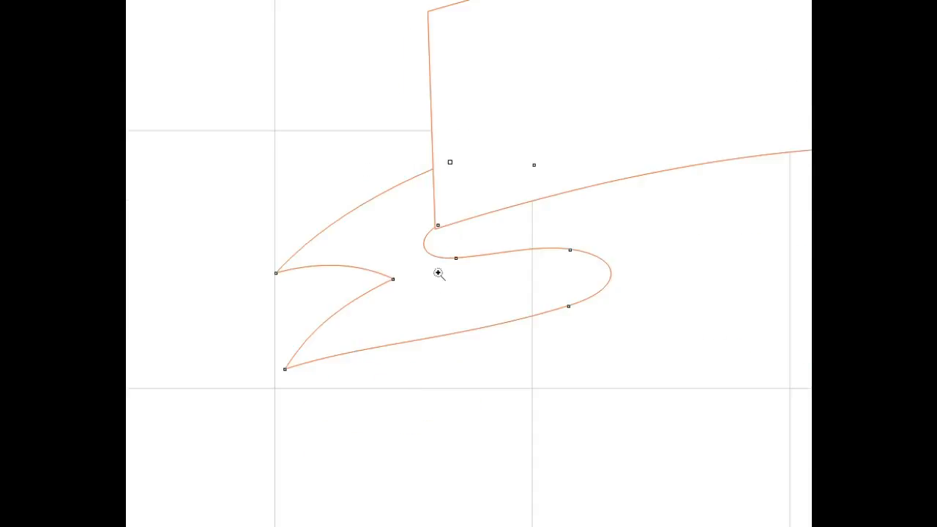
left_click(442, 236)
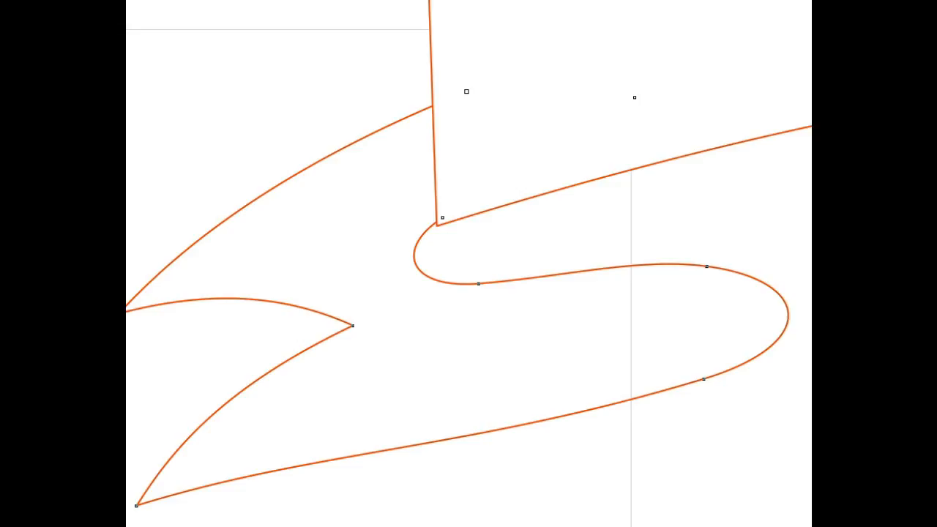
key("F10")
left_click(443, 219)
left_click_drag(446, 219, 446, 223)
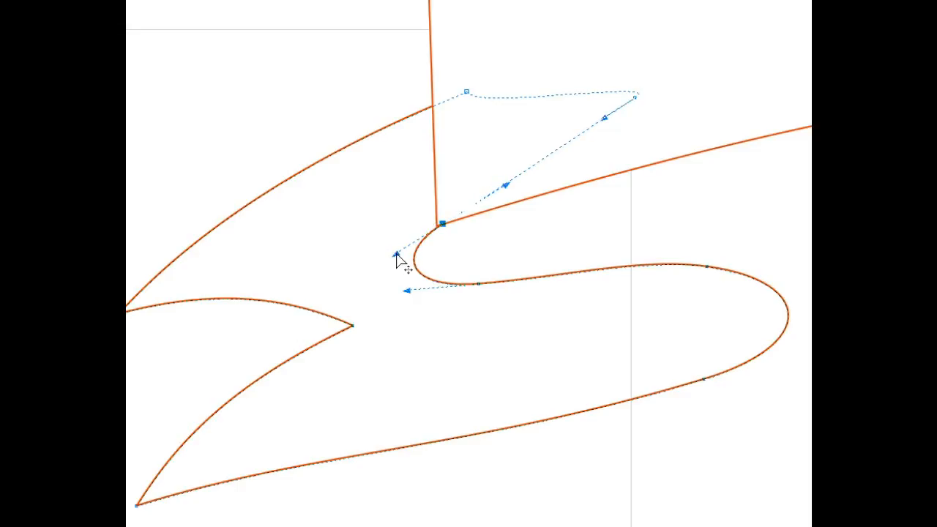
left_click_drag(396, 256, 393, 244)
Weld the band and the tail into one continuous outline
key("space")
left_click(581, 175)
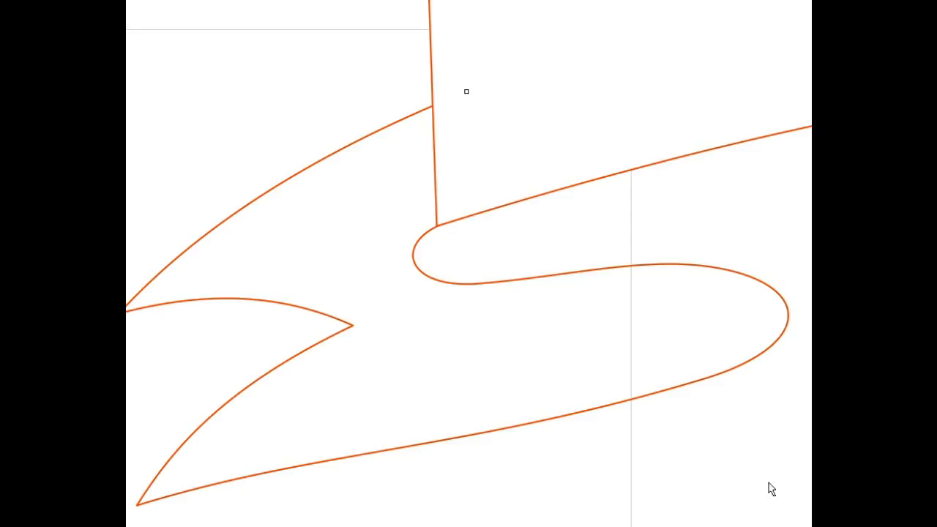
left_click(573, 381)
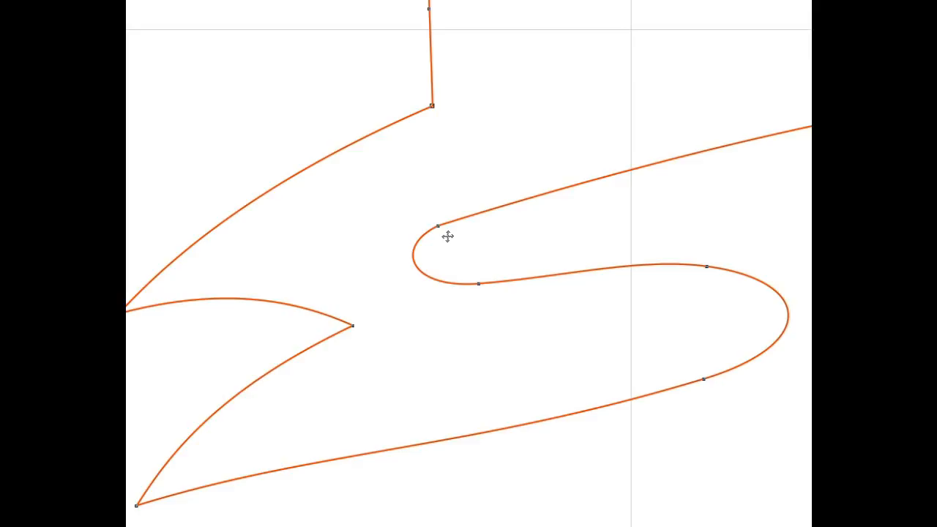
Draw straight lines from the band's lower edge to the loop end and from the band's side down to the fold
scroll(447, 235, "down", 3)
left_click(272, 283)
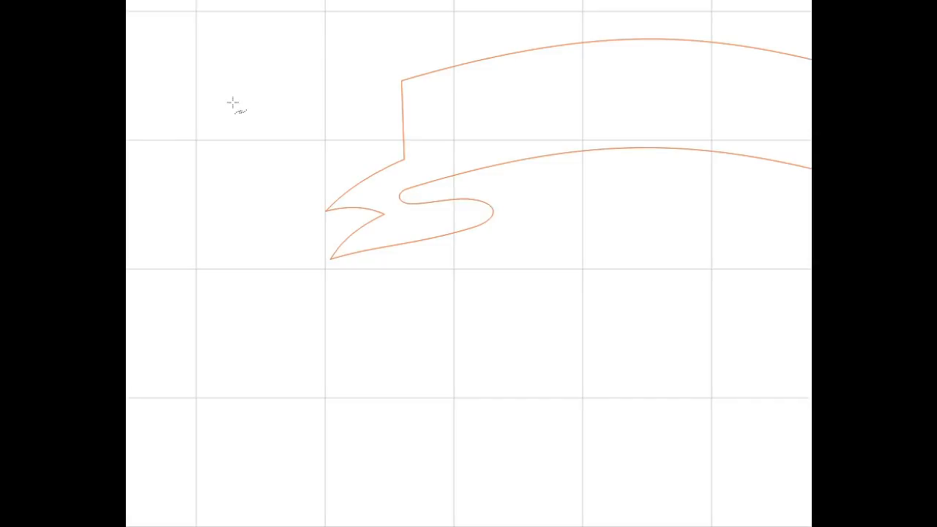
left_click(493, 208)
left_click(402, 193)
Move both ends of the band's side line onto the tail junction and the fold's curve
key("z")
left_click(422, 151)
left_click(430, 278)
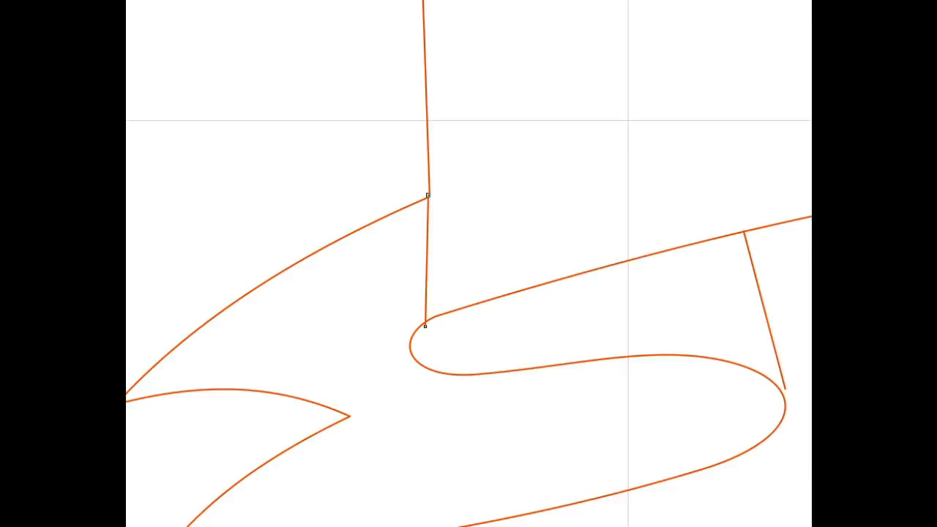
left_click_drag(428, 199, 426, 199)
left_click(424, 325)
left_click_drag(424, 326, 418, 328)
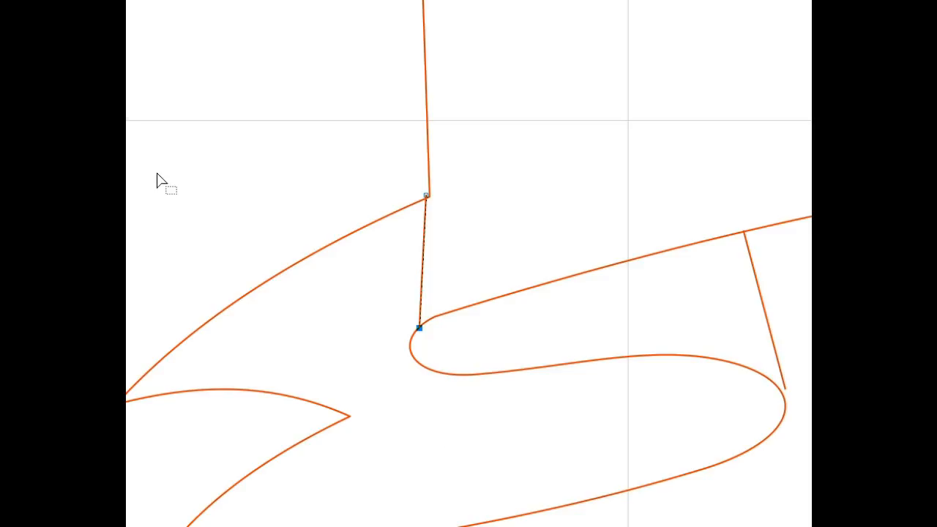
Move the welded outline's junction node onto the side line's upper end and delete the extra node on the side edge above
left_click(298, 284)
left_click(428, 197)
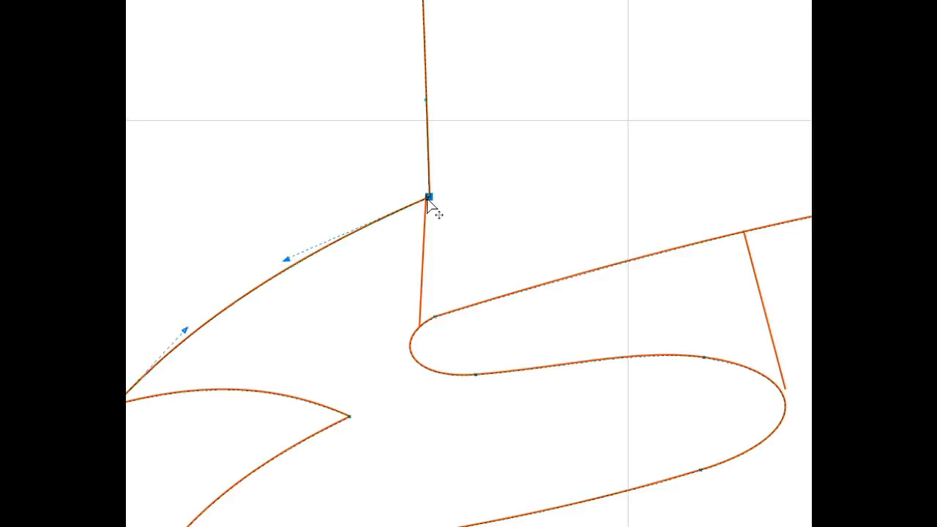
left_click_drag(429, 197, 426, 198)
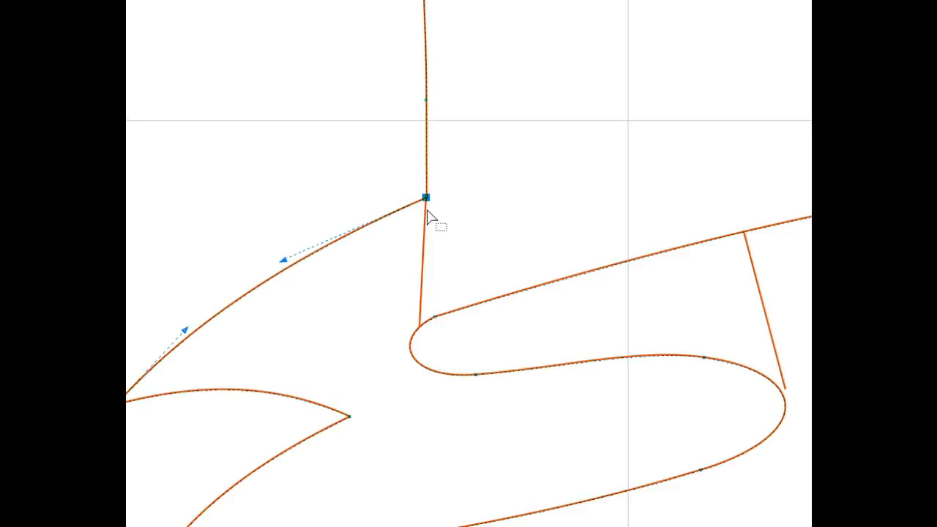
left_click_drag(427, 196, 426, 197)
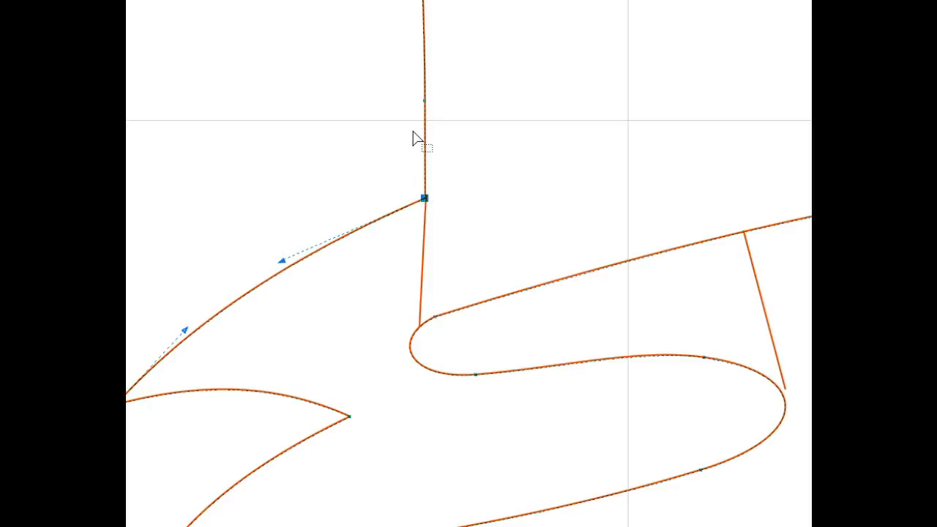
left_click(425, 101)
key("Delete")
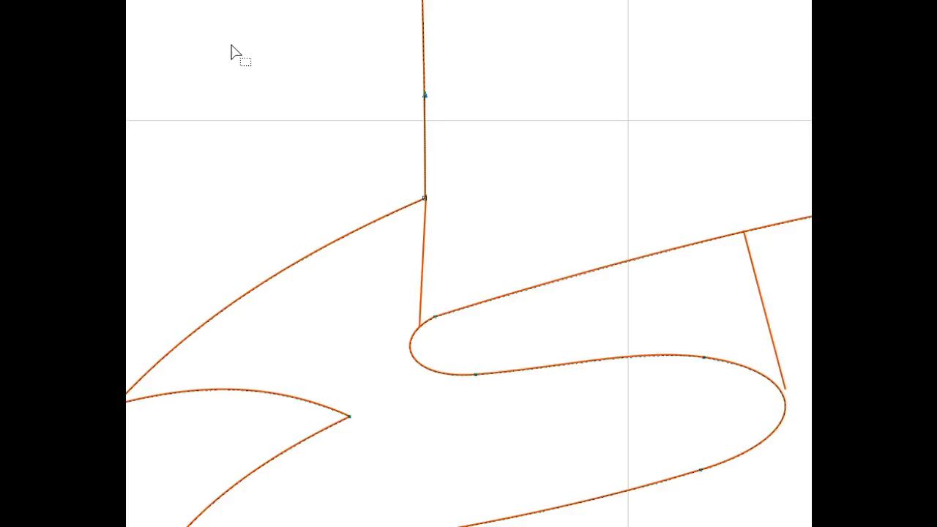
Move the side line's lower end further along the fold's curve and shift the outline's junction node outward
left_click(423, 307)
left_click_drag(420, 337, 416, 341)
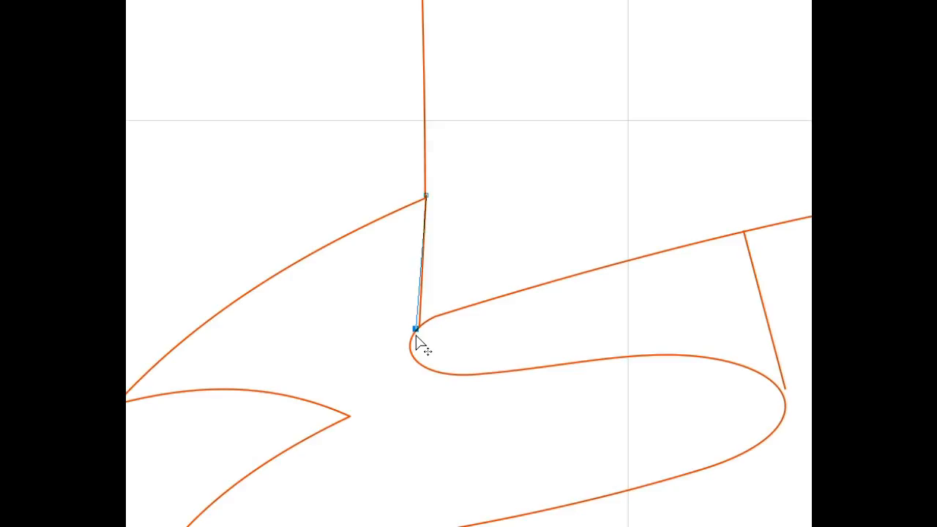
left_click(426, 199)
left_click_drag(425, 200, 423, 199)
left_click(426, 181)
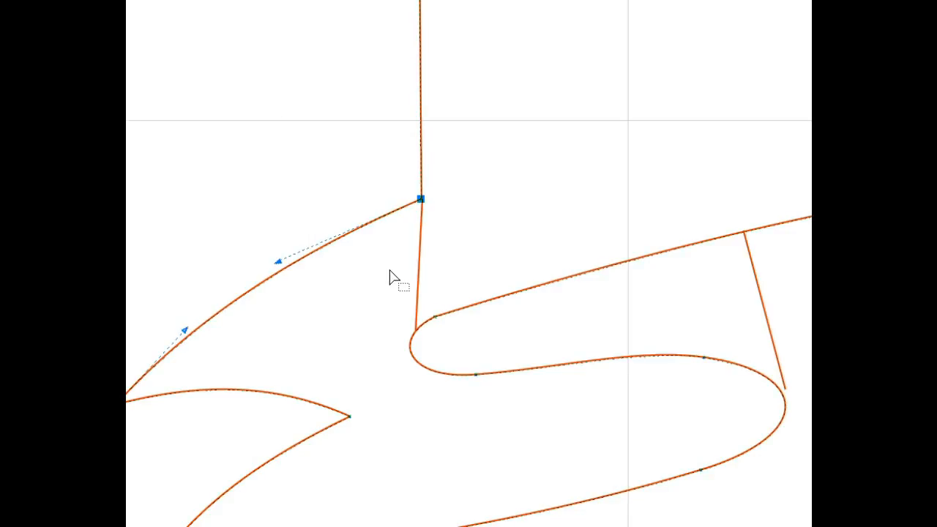
Align the side line's upper end and the outline's junction node so the band's side runs straight down to the fold
left_click(421, 238)
left_click(420, 201)
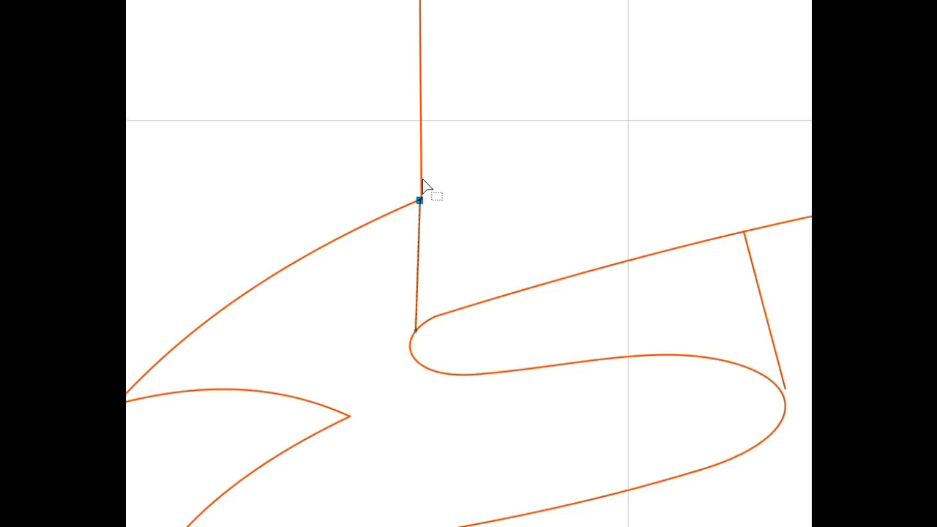
left_click(420, 200)
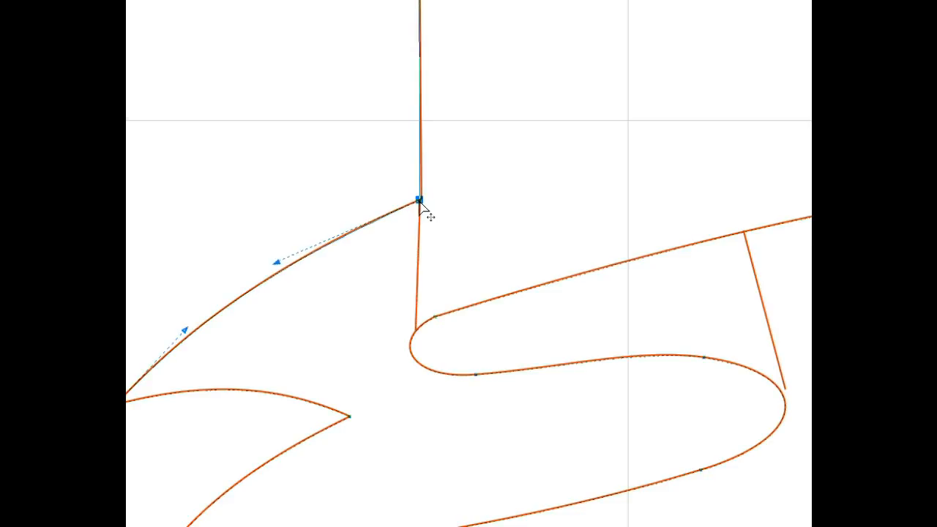
left_click_drag(419, 200, 417, 202)
left_click(419, 210)
left_click(420, 210)
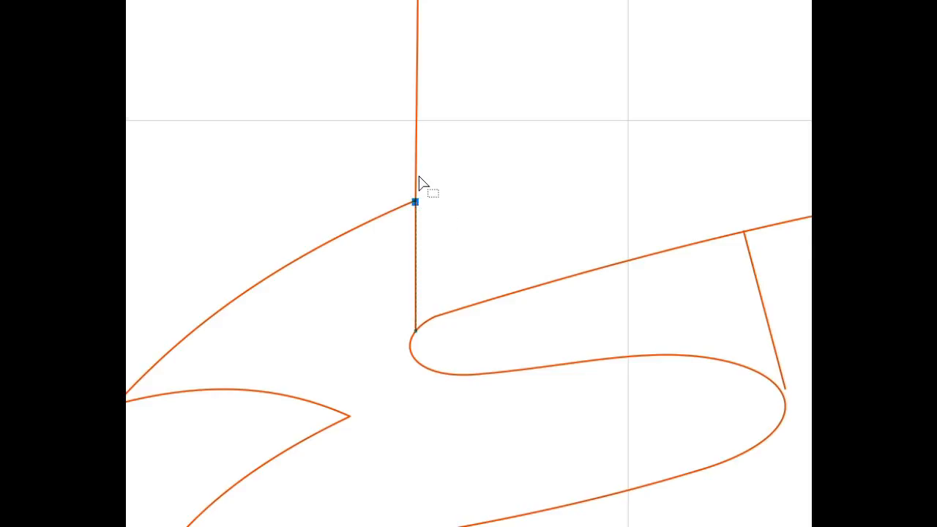
left_click_drag(416, 202, 418, 208)
left_click(416, 191)
left_click(469, 206)
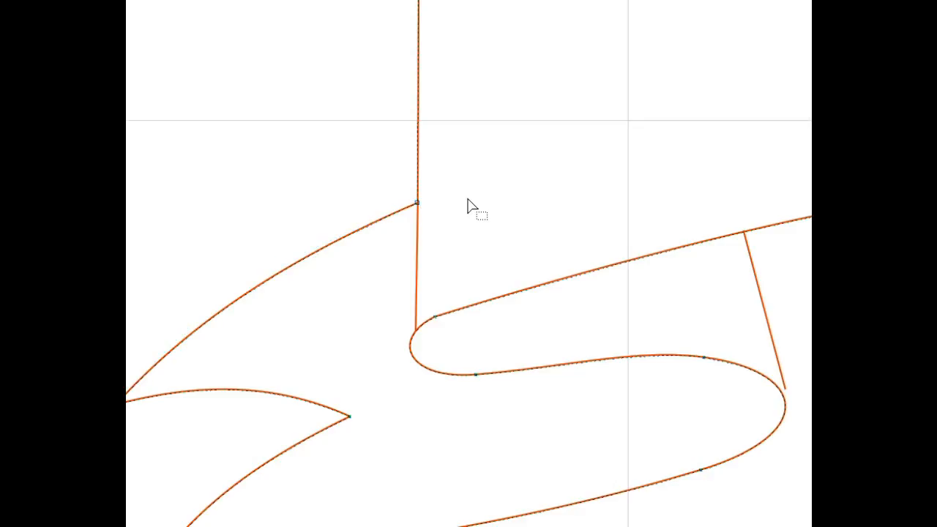
Bend the straight half of the band's upper edge, above the tail, into an upward arc matching the other half
scroll(439, 234, "down", 2)
scroll(439, 234, "down", 2)
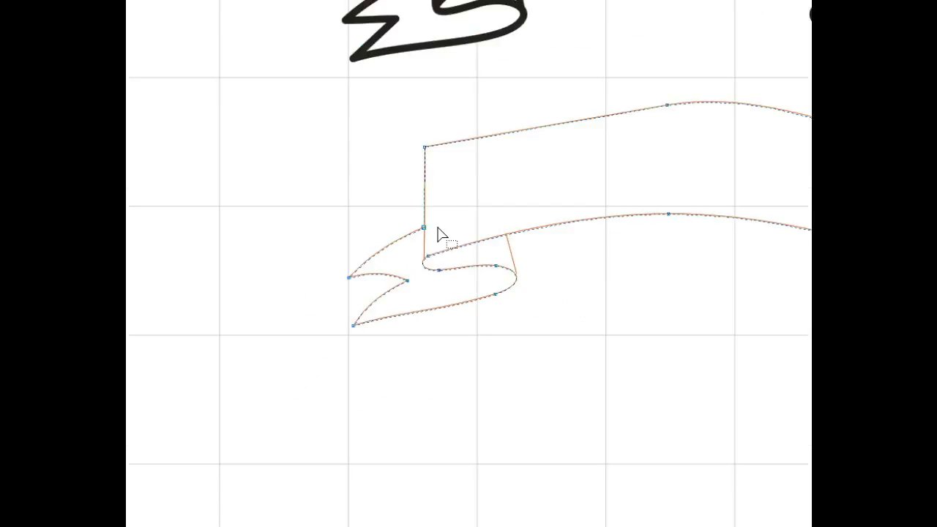
scroll(439, 234, "down", 2)
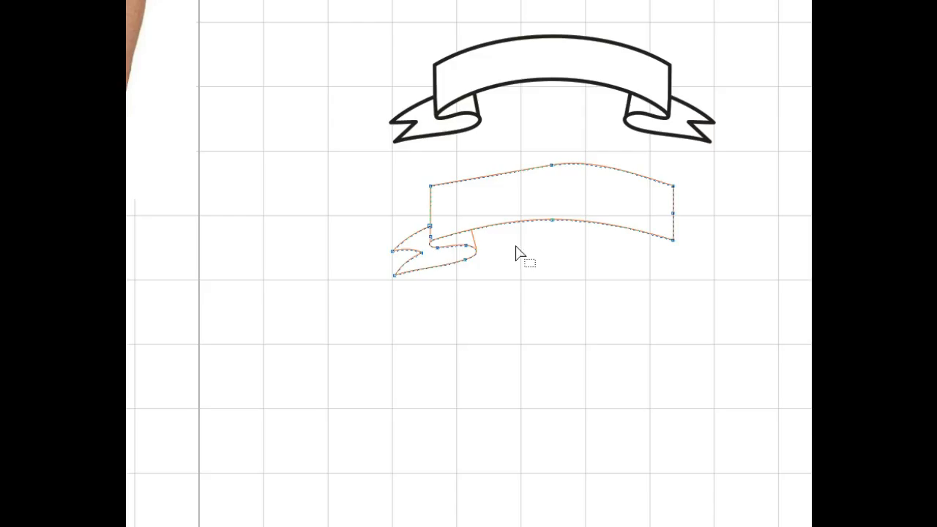
left_click(430, 187)
left_click(224, 3)
left_click_drag(494, 183, 496, 178)
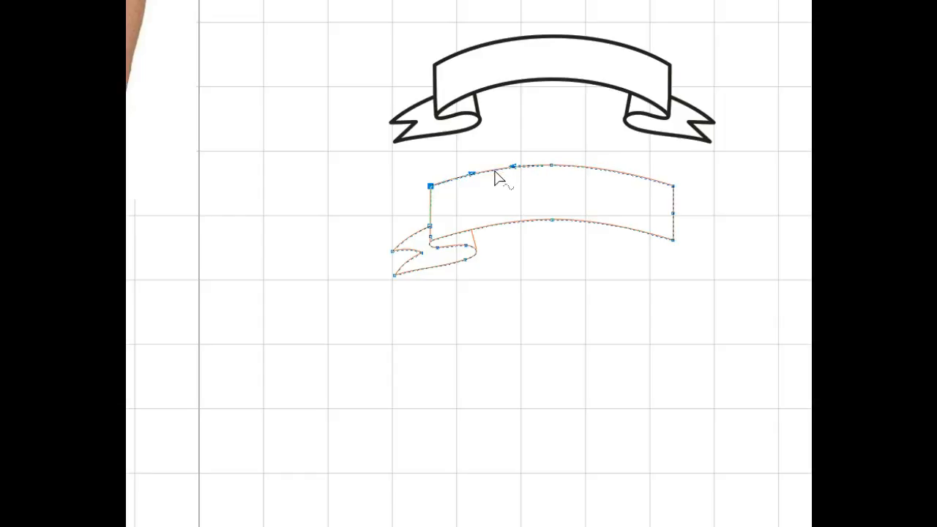
left_click(551, 165)
key("space")
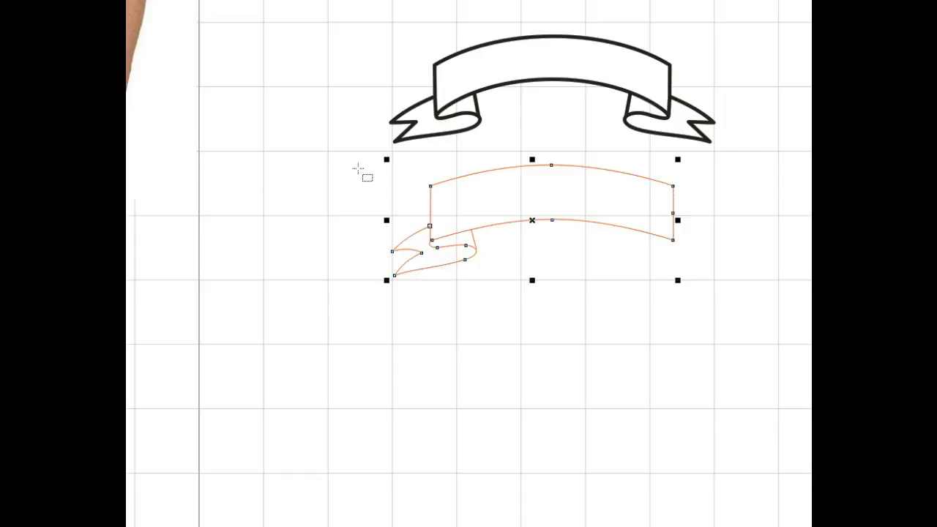
Select the banner outline and both added lines and set their outline width to 4 points
key("Escape")
left_click(442, 181)
left_click(475, 243, "shift")
key("F12")
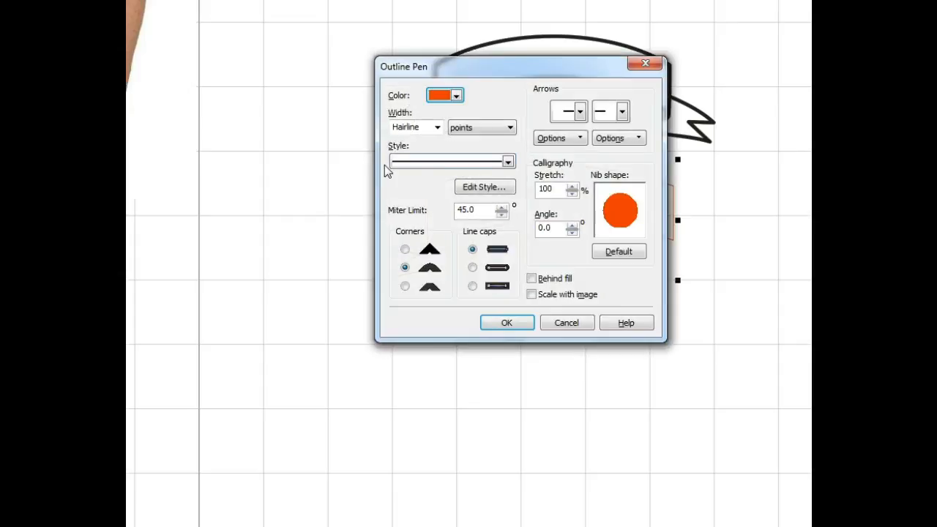
double_click(412, 129)
type("4.0")
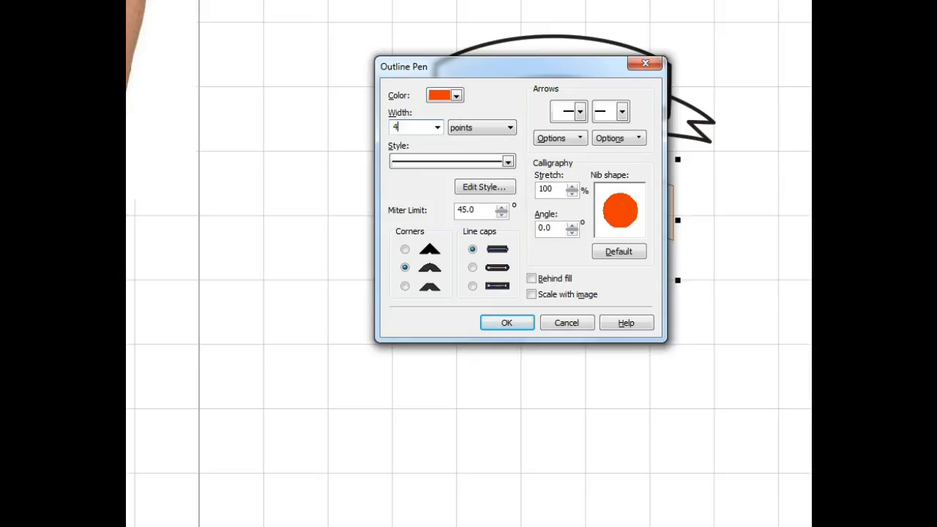
key("Return")
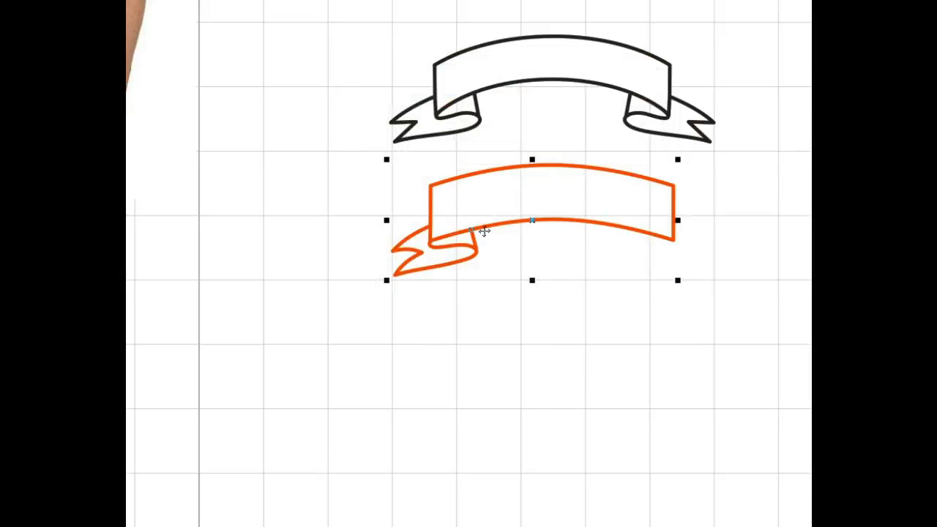
Nudge the outline's junction node, where the left tail meets the band's side, sideways to straighten the side edge
left_click(524, 293)
key("z")
left_click(454, 247)
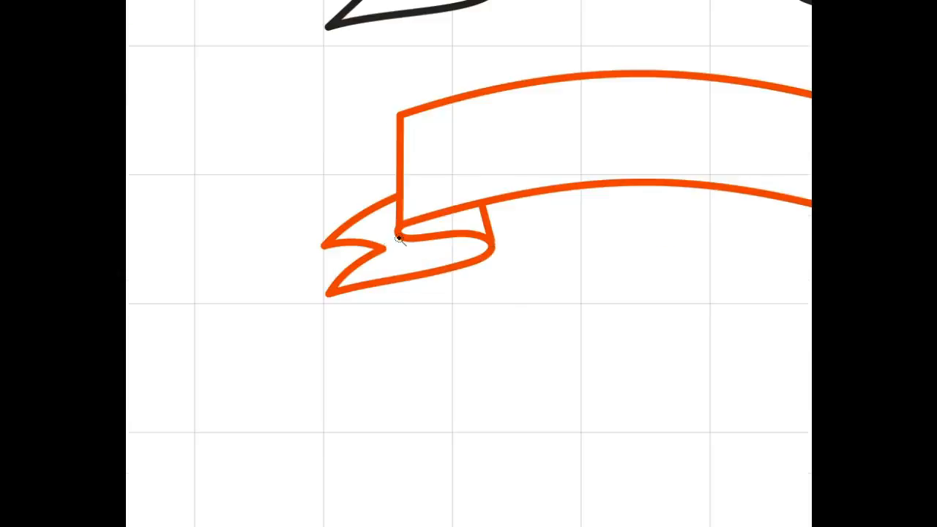
left_click(404, 236)
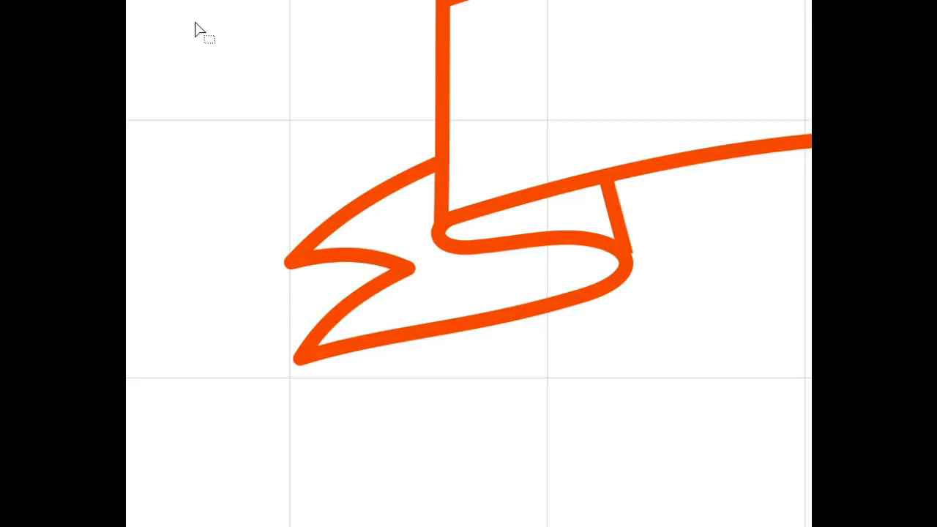
left_click(442, 163)
left_click(441, 162)
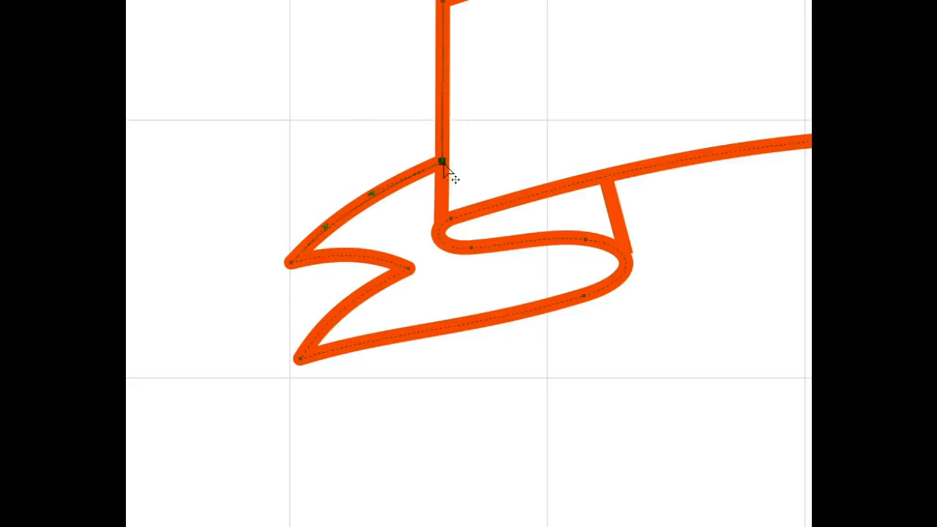
key("Left")
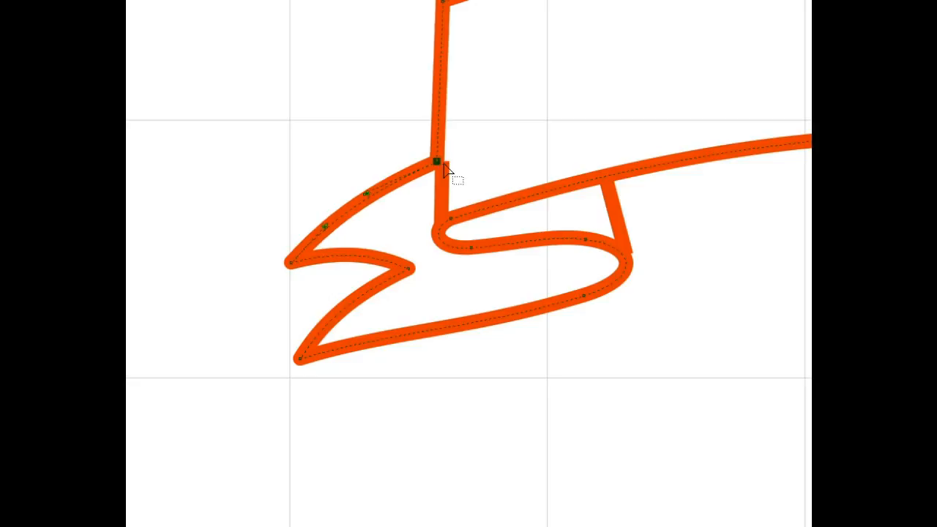
key("Right")
key("Right")
key("Right")
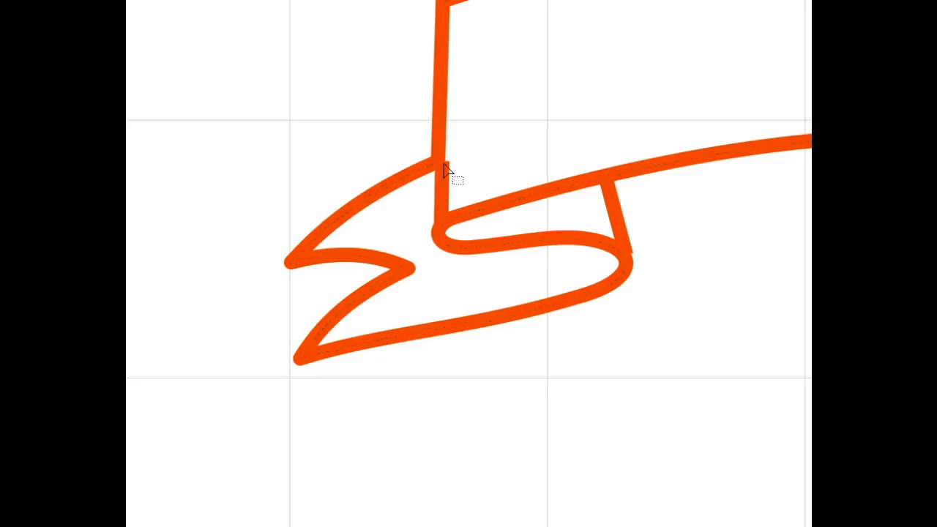
Shift the left side line's upper end slightly outward so it lines up with the outline's junction node
left_click(443, 175)
left_click(444, 162)
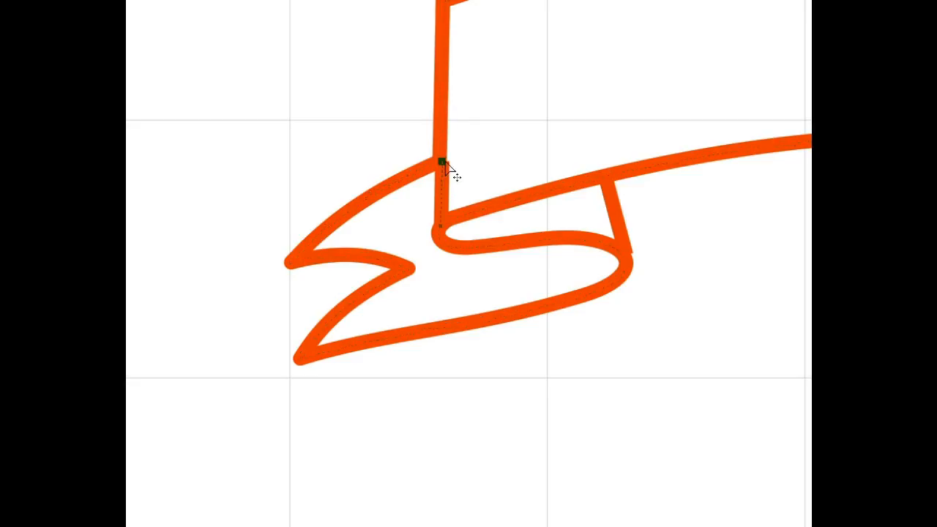
key("Left")
key("Left")
key("Left")
left_click(534, 117)
left_click(438, 161)
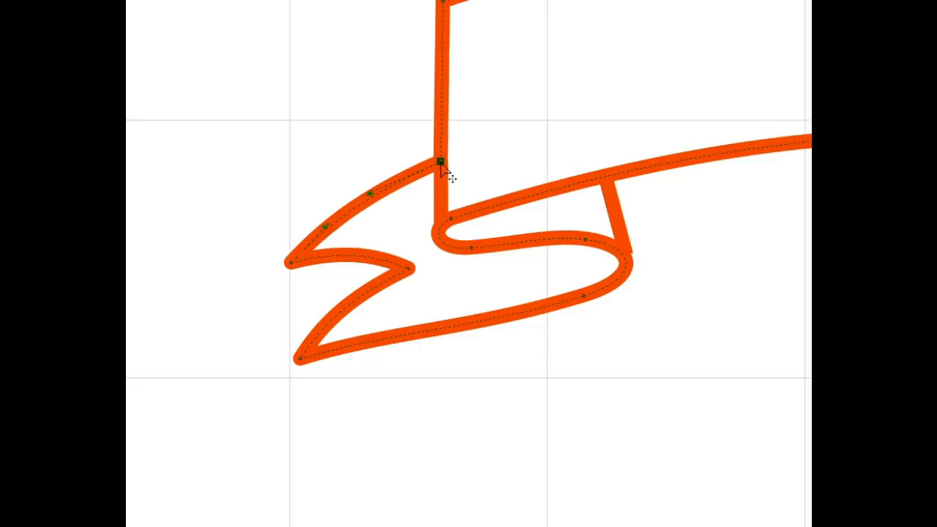
left_click(349, 86)
Draw a rectangle over the banner's tailed half up to the centre and flip it onto the half without a tail
scroll(344, 68, "down", 1)
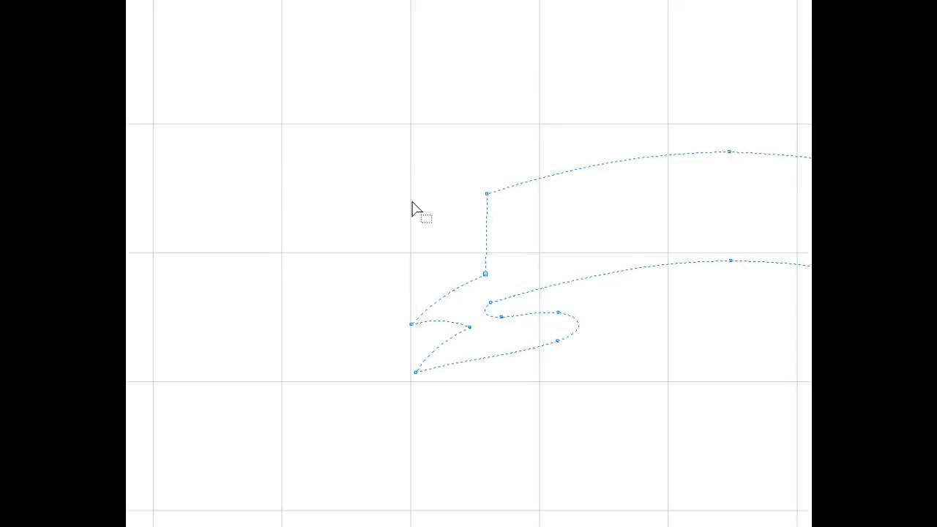
scroll(412, 210, "down", 1)
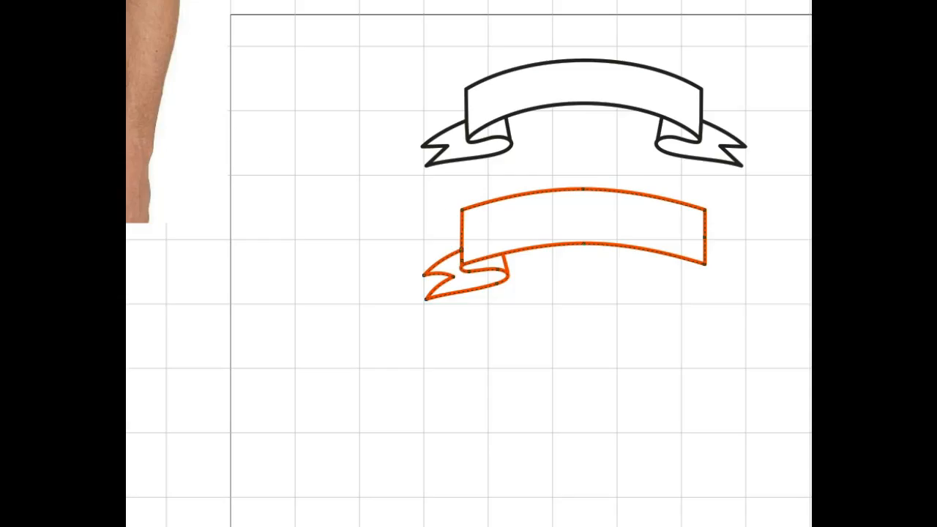
key("space")
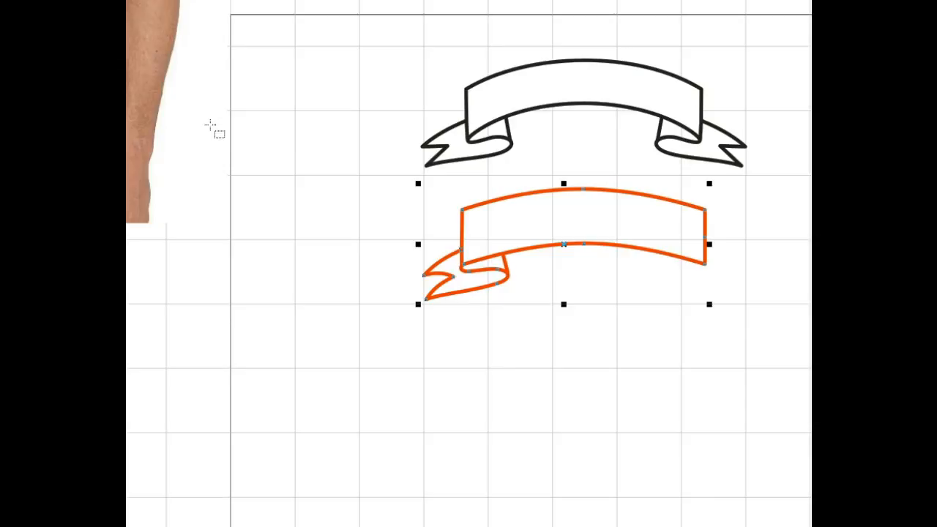
left_click_drag(386, 144, 590, 354)
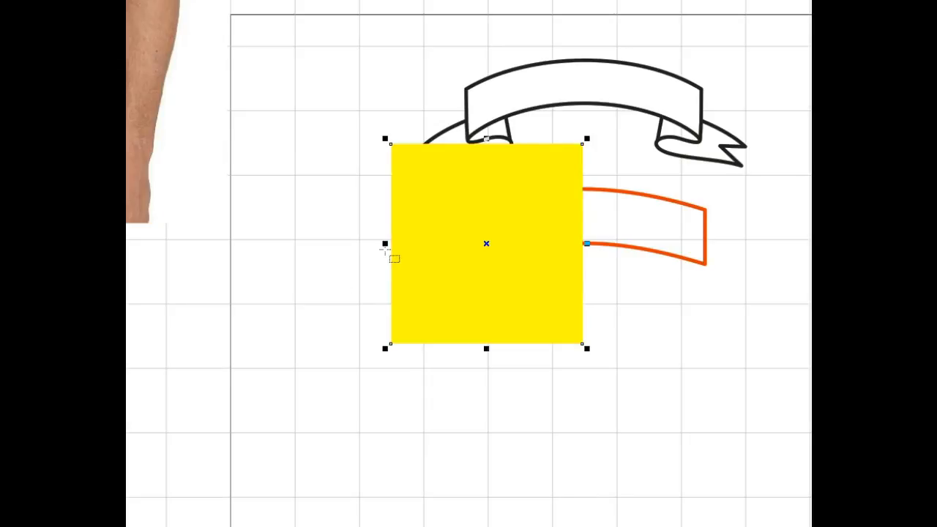
left_click_drag(394, 252, 648, 253)
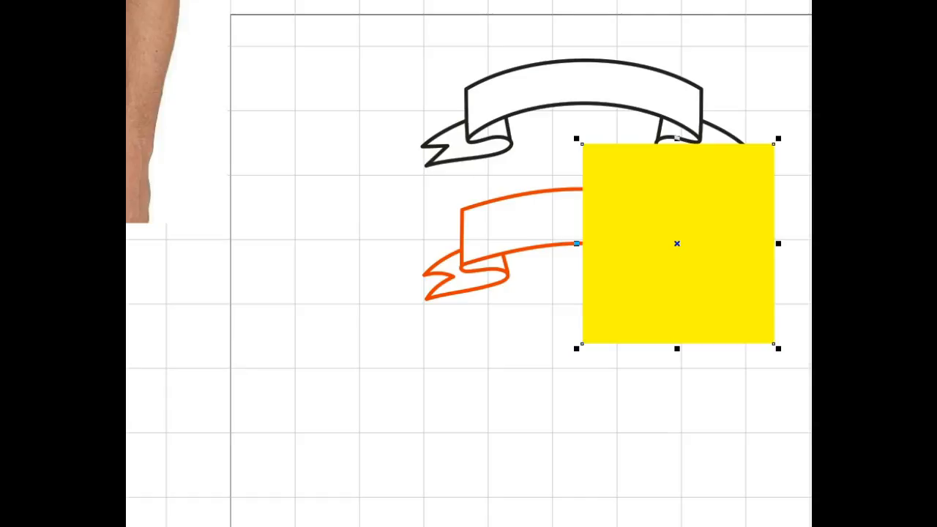
Trim the banner's tailless half away with the yellow rectangle and delete the rectangle
key("Escape")
left_click(539, 214)
left_click(735, 225)
key("Delete")
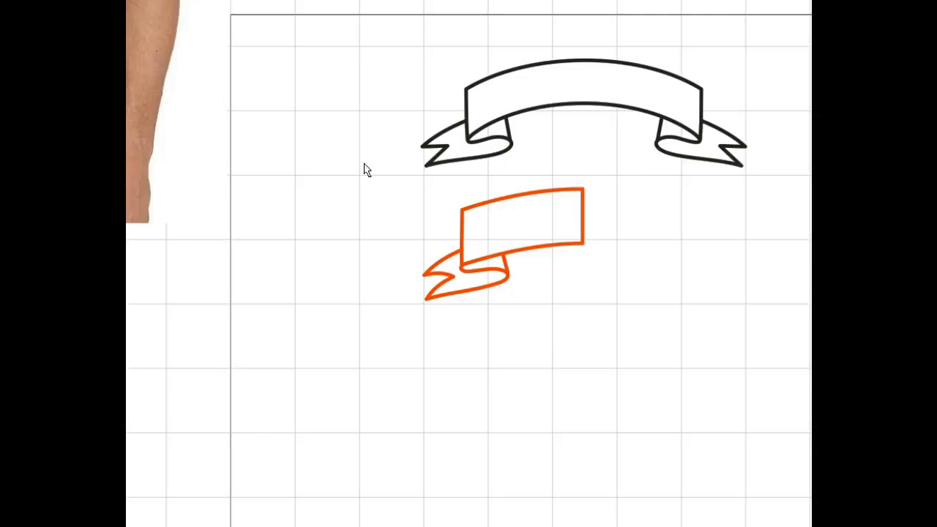
Mirror a copy of the half banner with its fold lines to the other side and weld the two outlines together
left_click_drag(363, 158, 633, 350)
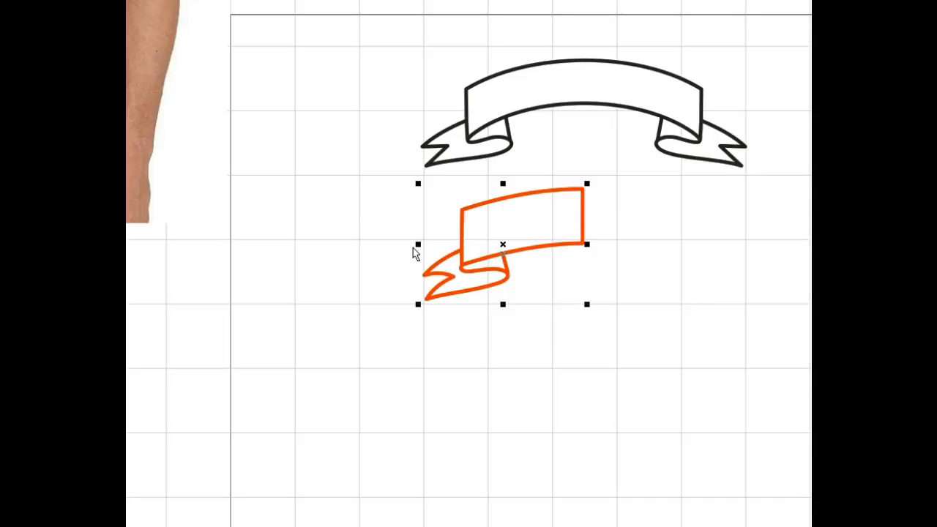
left_click_drag(428, 254, 655, 267)
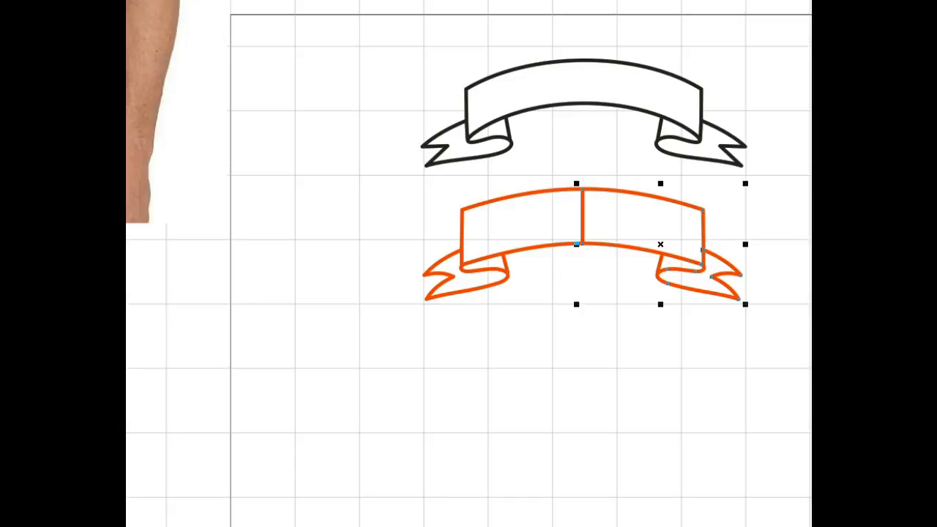
left_click(546, 234)
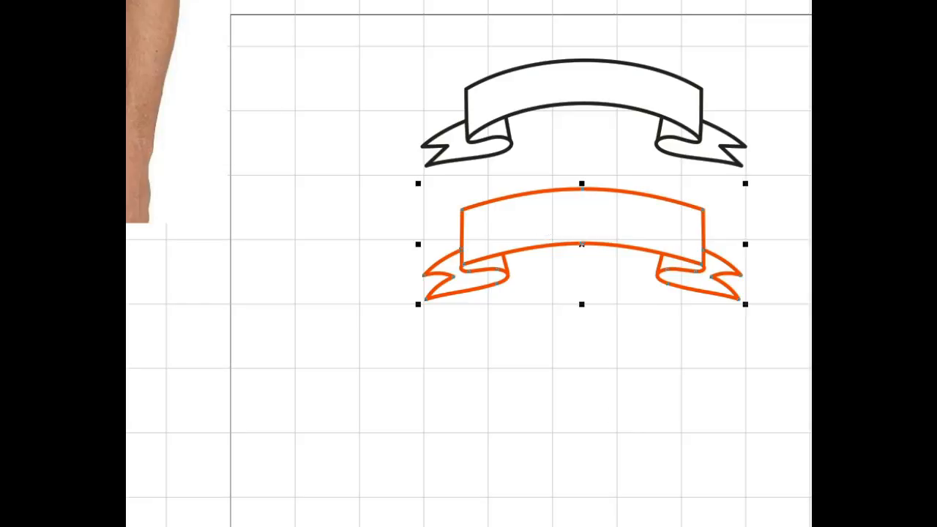
Delete the leftover nodes at the centre of the band's upper and lower edges
key("F10")
left_click_drag(557, 168, 627, 292)
left_click(626, 295)
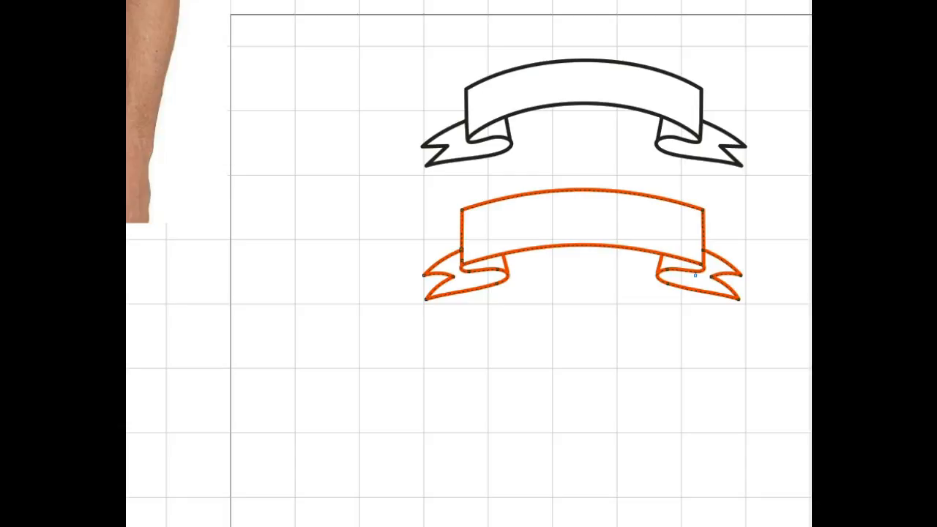
key("space")
left_click(306, 242)
Shift the right side line slightly outward to meet the outer curve of the fold
scroll(706, 271, "up", 2)
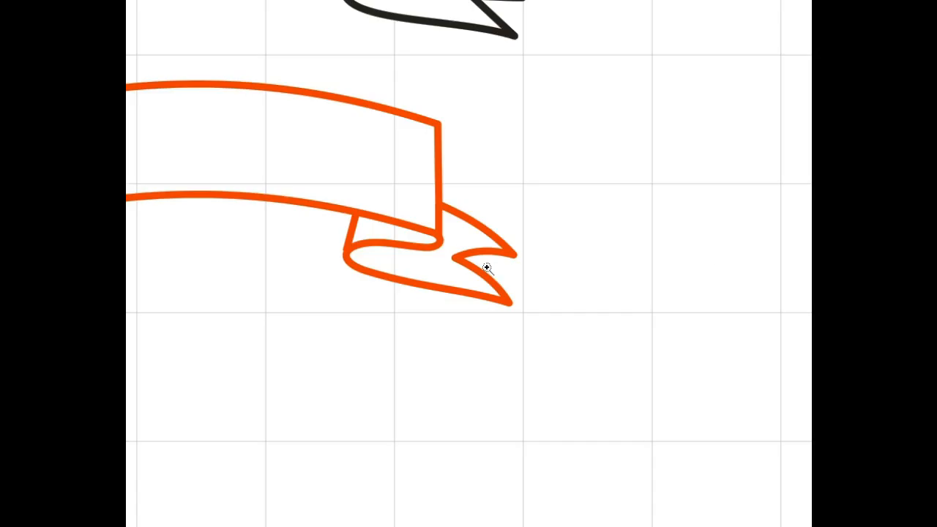
left_click(448, 240)
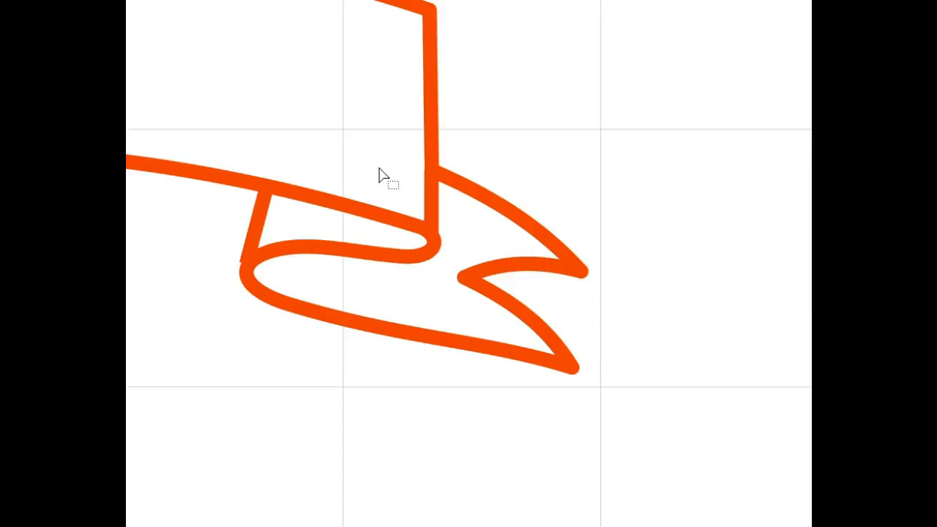
left_click(432, 197)
left_click_drag(457, 145, 416, 247)
left_click_drag(419, 244, 451, 114)
key("Right")
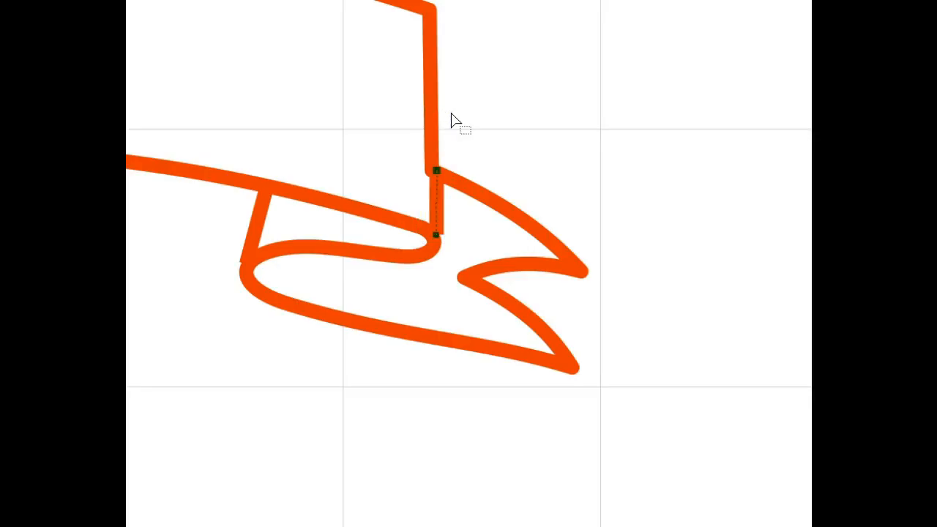
key("Left")
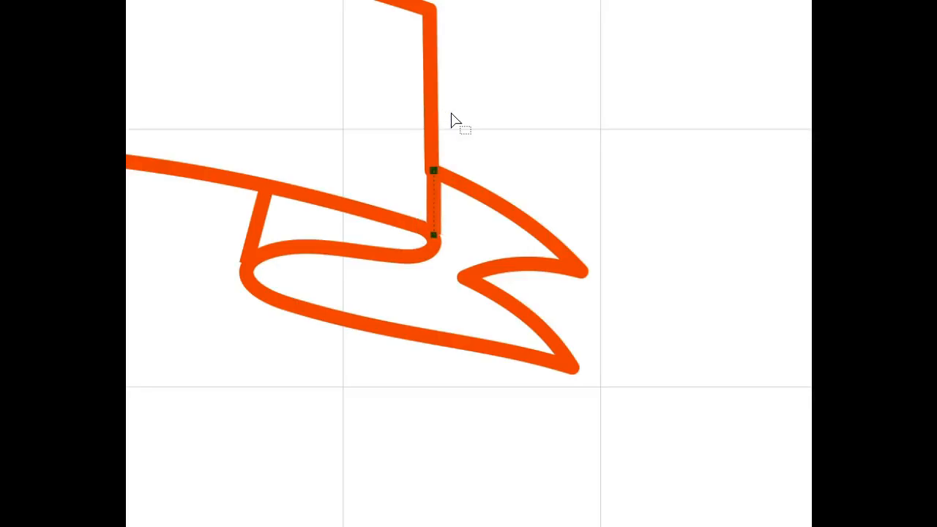
Shift the outline's right upper corner and junction nodes outward to align with the side line
left_click(432, 54)
left_click_drag(462, 2, 423, 203)
scroll(422, 202, "up", 3)
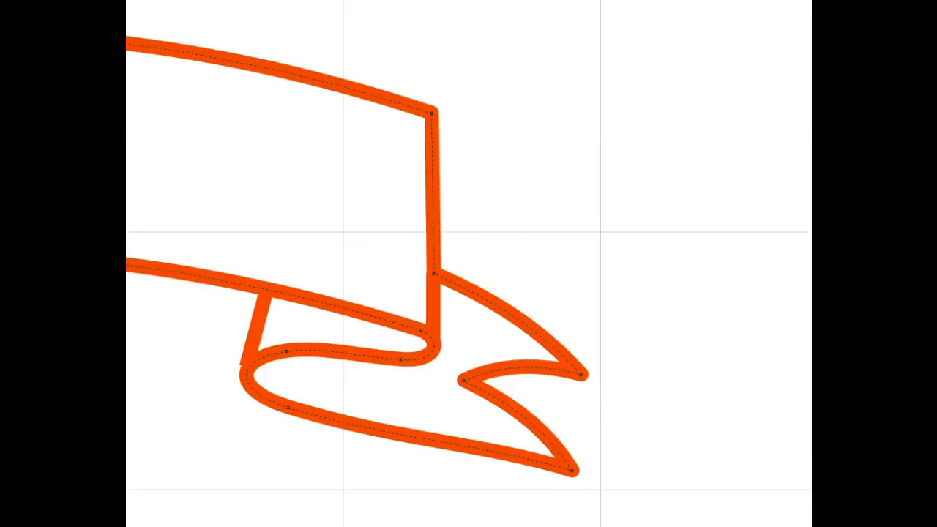
Nudge both ends of the left side line slightly outward to meet the fold's outer curve
mouse_move(145, 112)
left_mouse_down()
mouse_move(379, 119)
mouse_move(936, 175)
mouse_move(936, 144)
left_mouse_up()
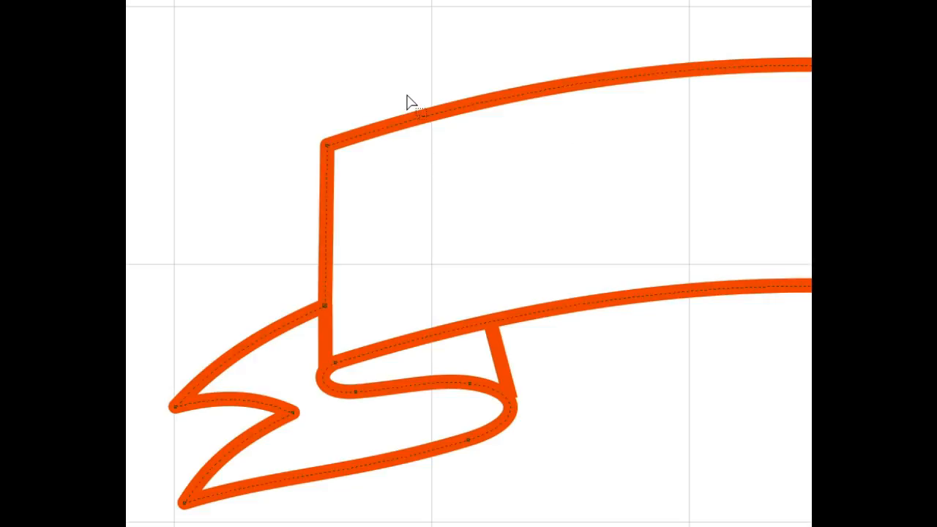
left_click(326, 322)
left_click_drag(356, 289, 314, 394)
key("Left")
key("Left")
key("Left")
key("Left")
Nudge the outline's left upper corner and junction nodes outward to align with the side line
left_click_drag(376, 109, 265, 368)
key("Left")
key("Left")
key("Left")
key("Left")
key("Left")
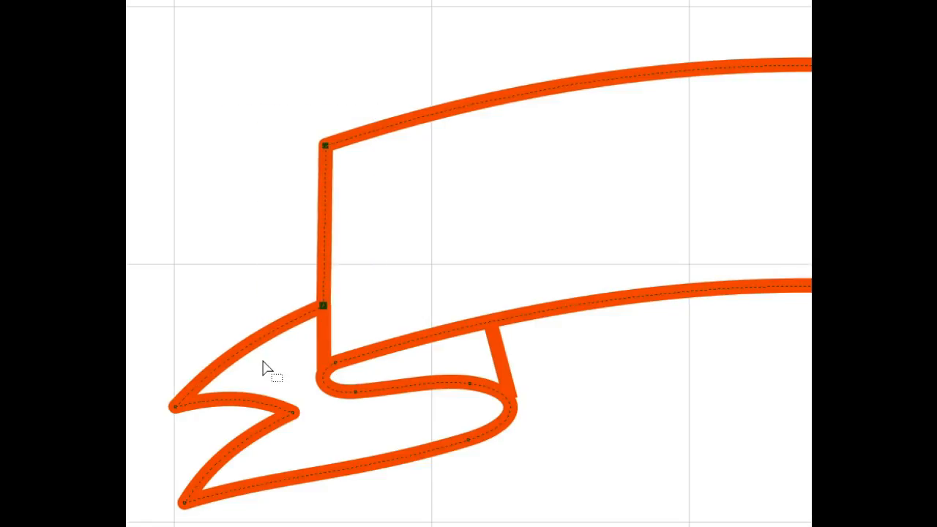
left_click(323, 320)
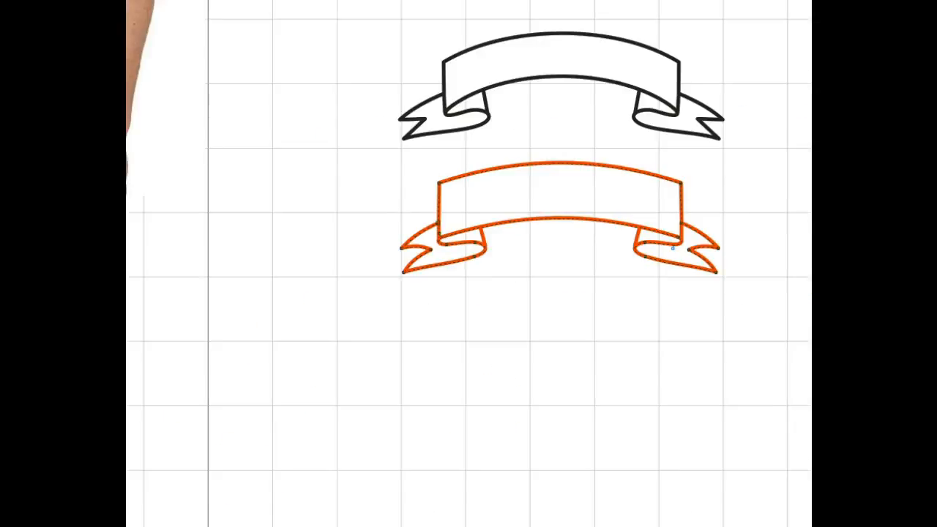
key("space")
left_click(275, 97)
Lower both upper corner nodes of the band together to make the band narrower
left_click(460, 201)
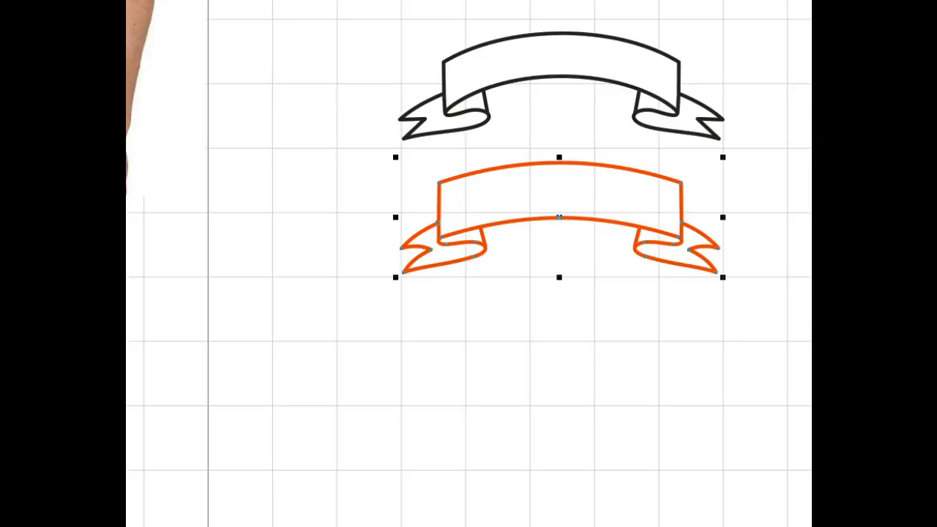
key("F10")
left_click_drag(404, 144, 778, 206)
key("Down")
key("Down")
key("Down")
key("Down")
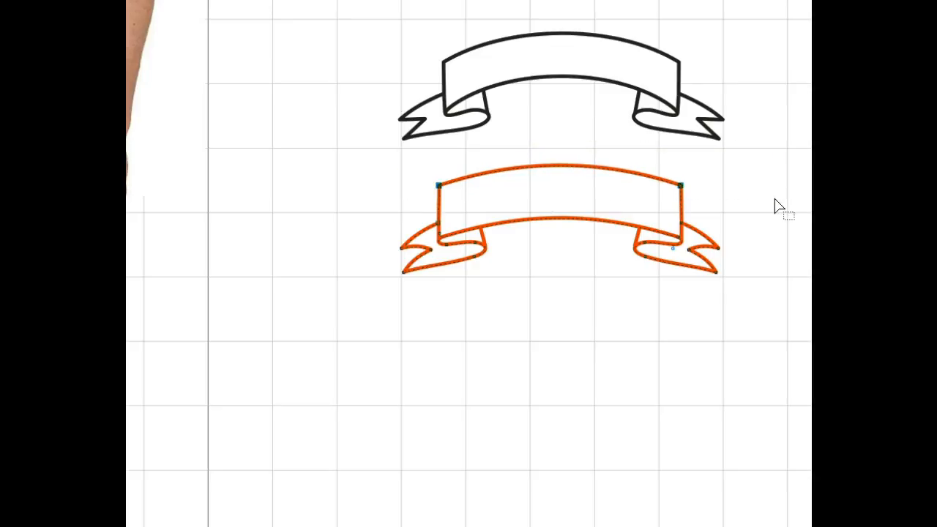
key("Down")
key("Down")
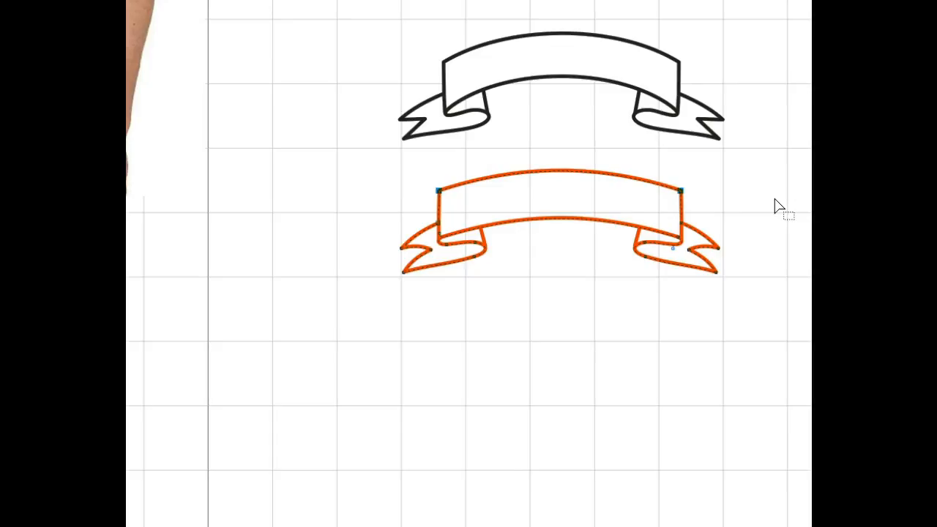
left_click(492, 269)
key("space")
Add a node on each side of the band's upper left corner and delete the corner node between them
left_click(208, 35)
left_click(458, 203)
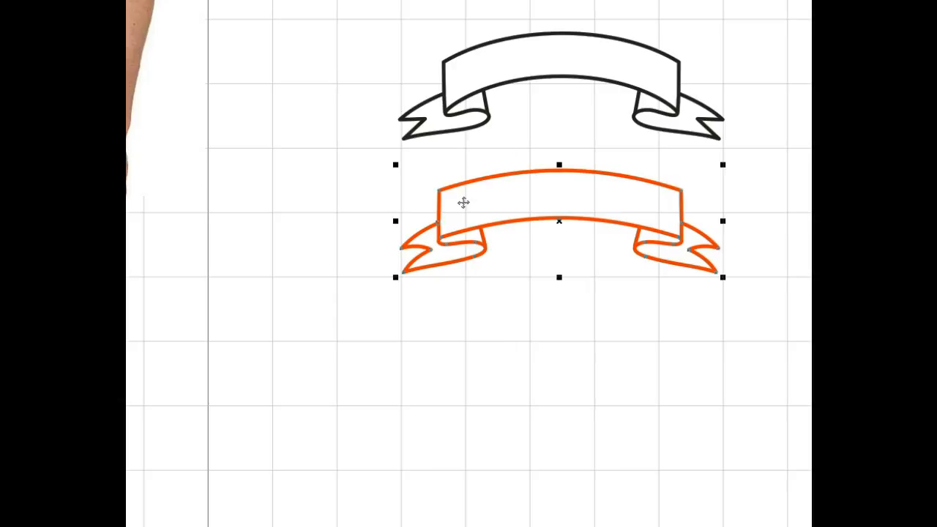
key("z")
left_click(461, 211)
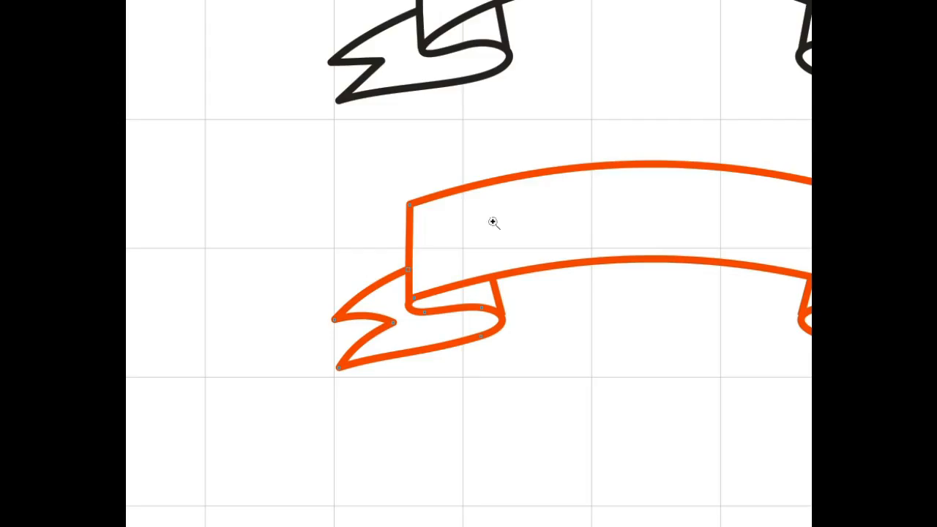
left_click(428, 241)
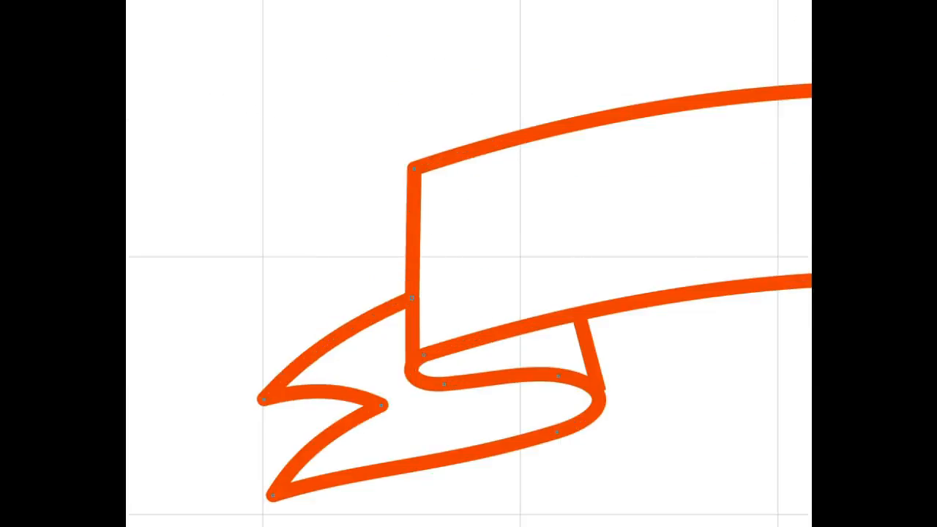
left_click(430, 167)
double_click(414, 184)
left_click(429, 165)
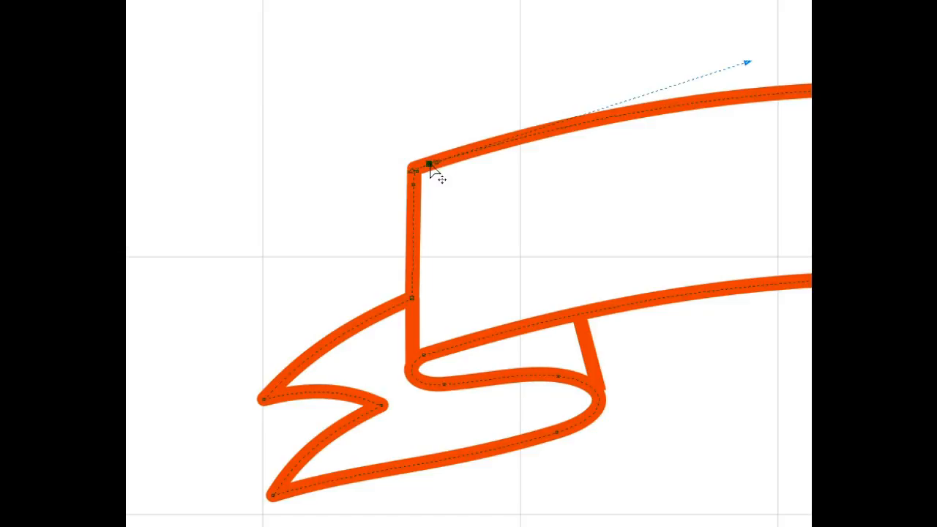
left_click(413, 185)
double_click(414, 169)
left_click(430, 169)
Bend the short segment between the two new nodes into a smooth rounded corner
key("z")
left_click(425, 192)
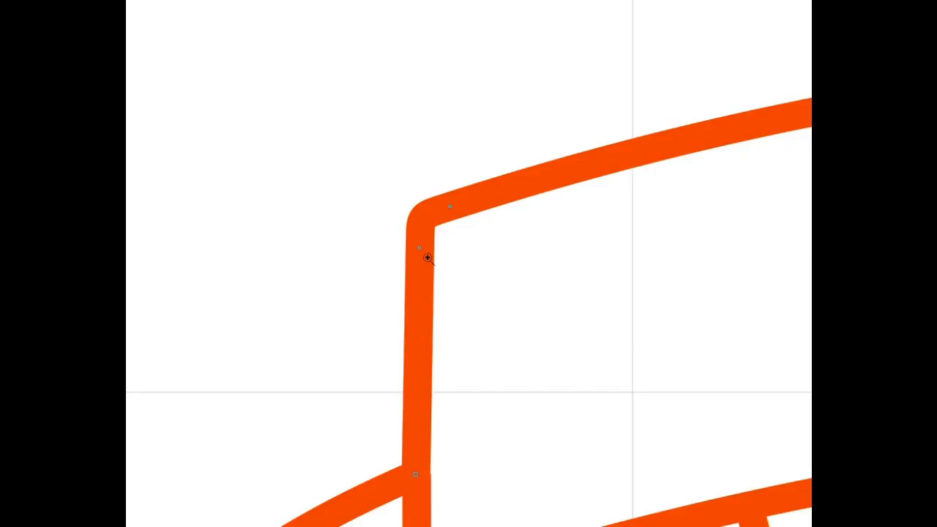
left_click(429, 259)
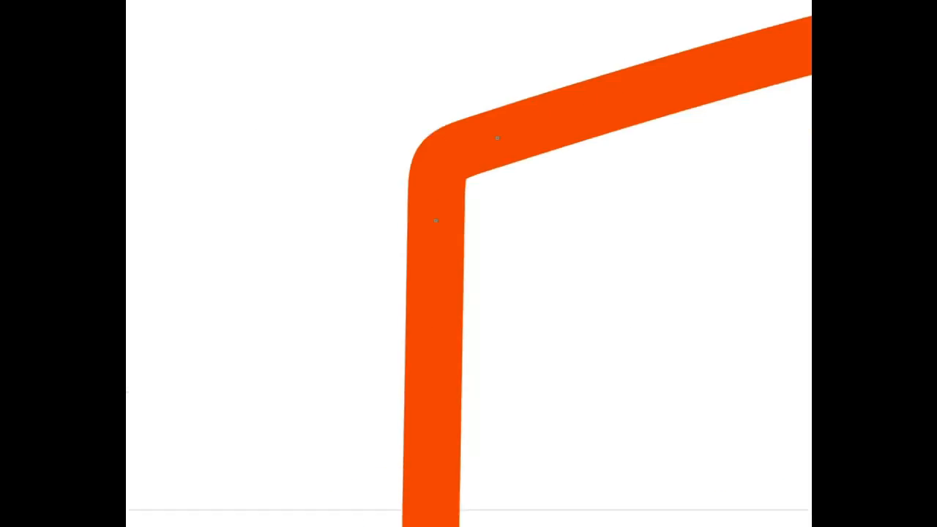
key("F10")
mouse_move(435, 221)
left_mouse_down()
mouse_move(434, 150)
mouse_move(437, 173)
mouse_move(445, 159)
mouse_move(438, 184)
mouse_move(453, 157)
left_mouse_up()
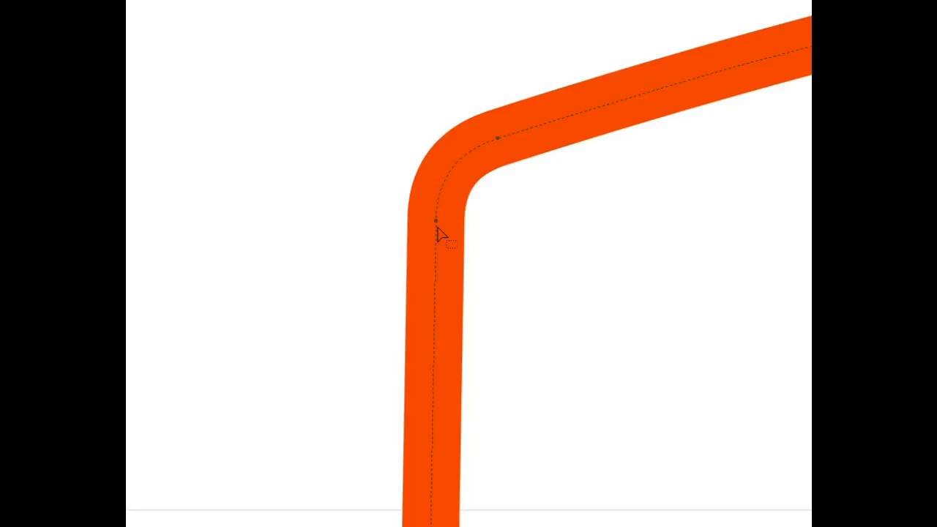
scroll(439, 230, "down", 4)
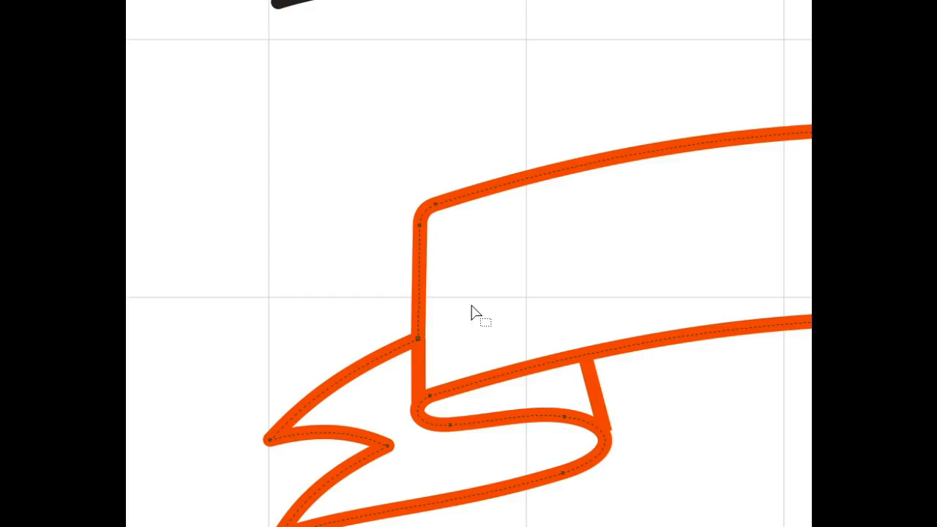
scroll(438, 232, "down", 2)
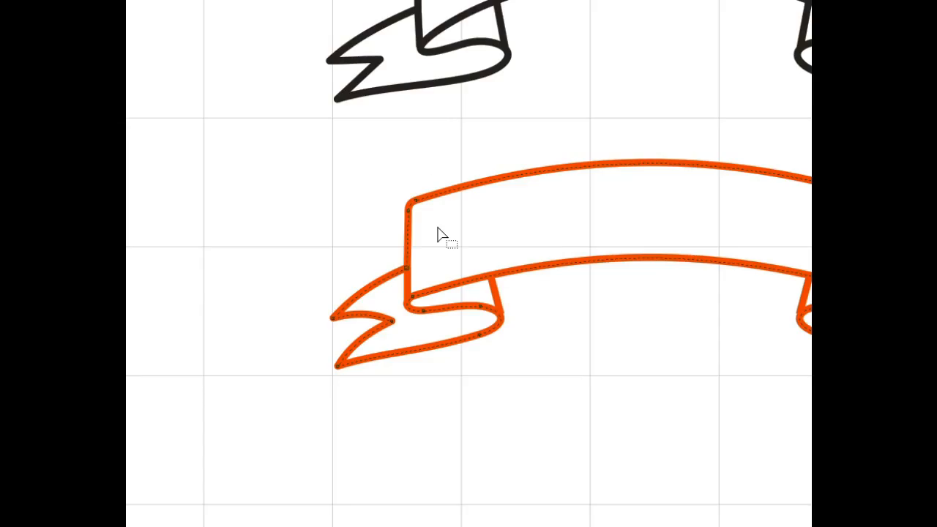